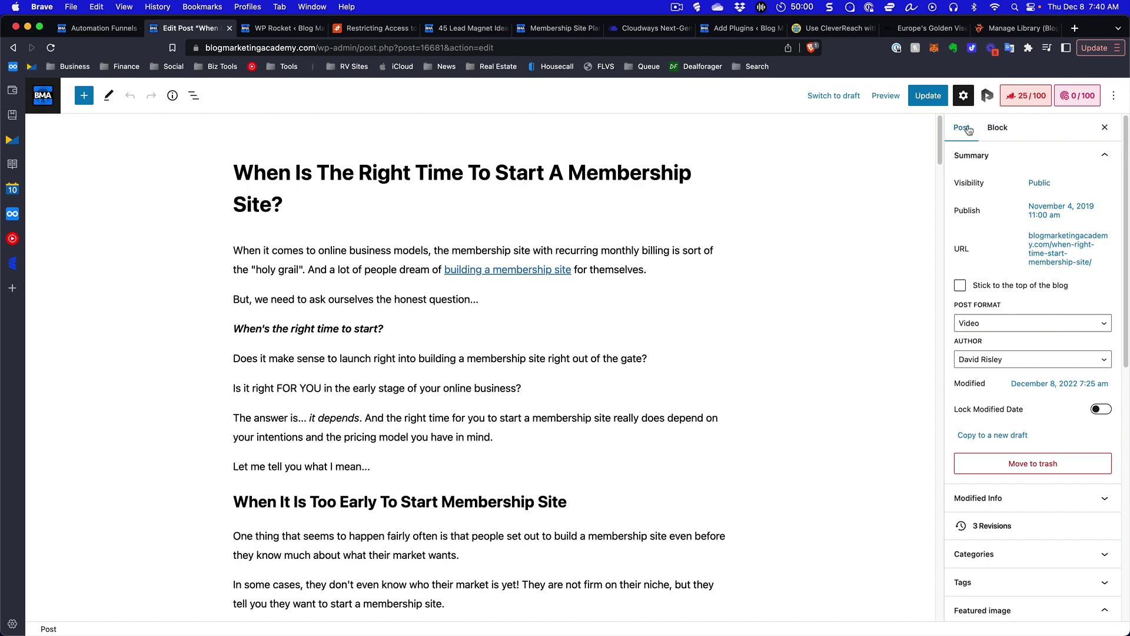
- Collapse the Featured image section in the post sidebar
scroll(1053, 329, "down", 5)
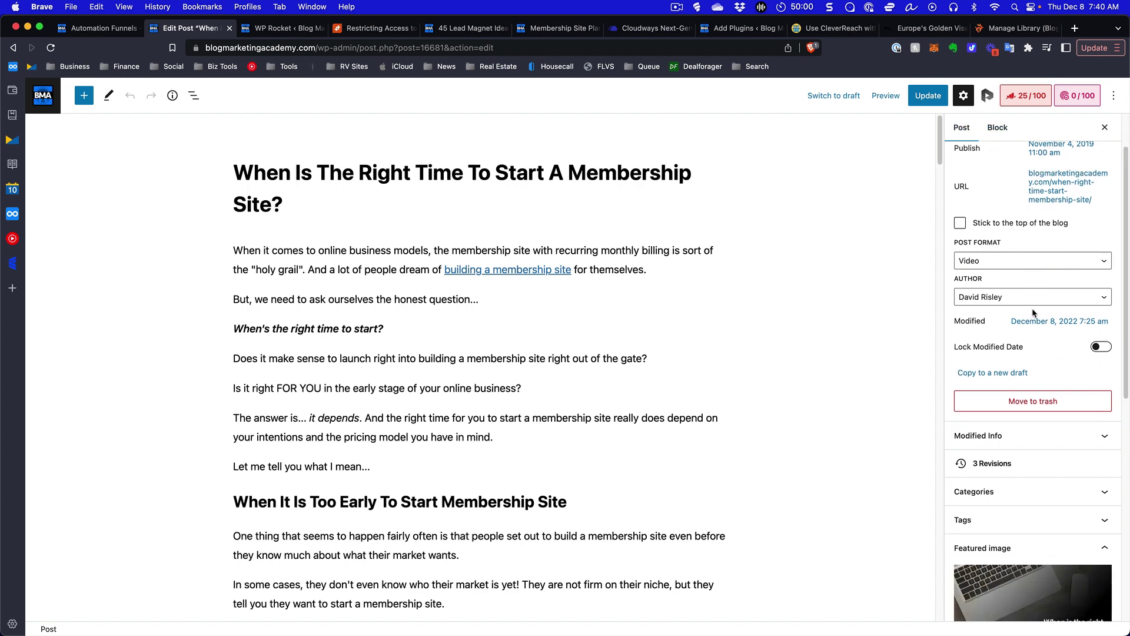
left_click(1053, 406)
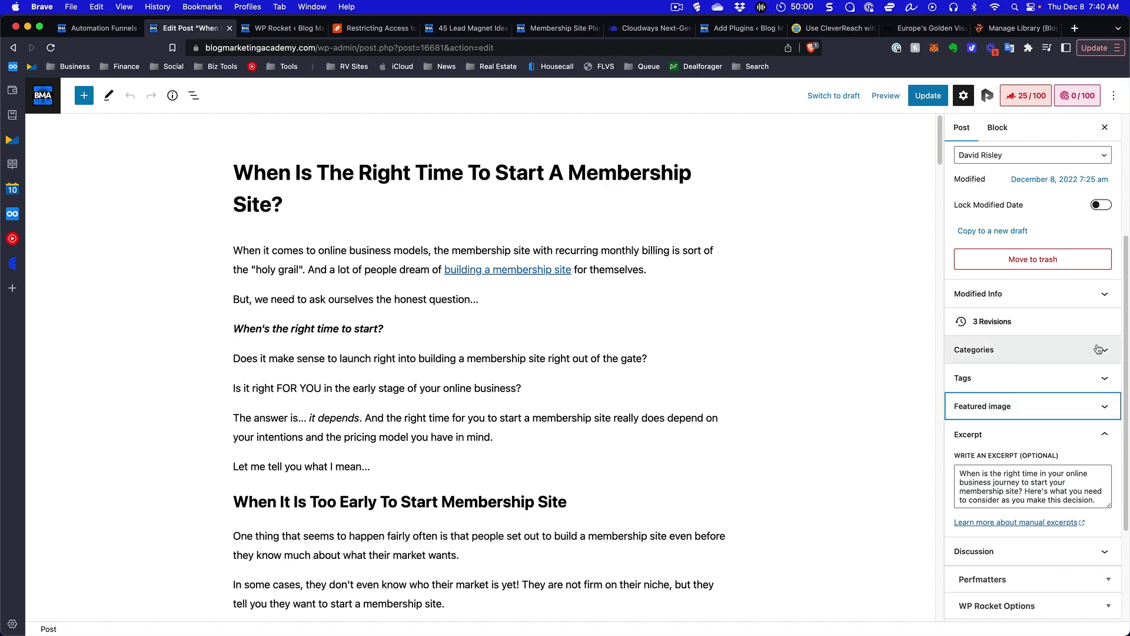
scroll(1044, 412, "down", 5)
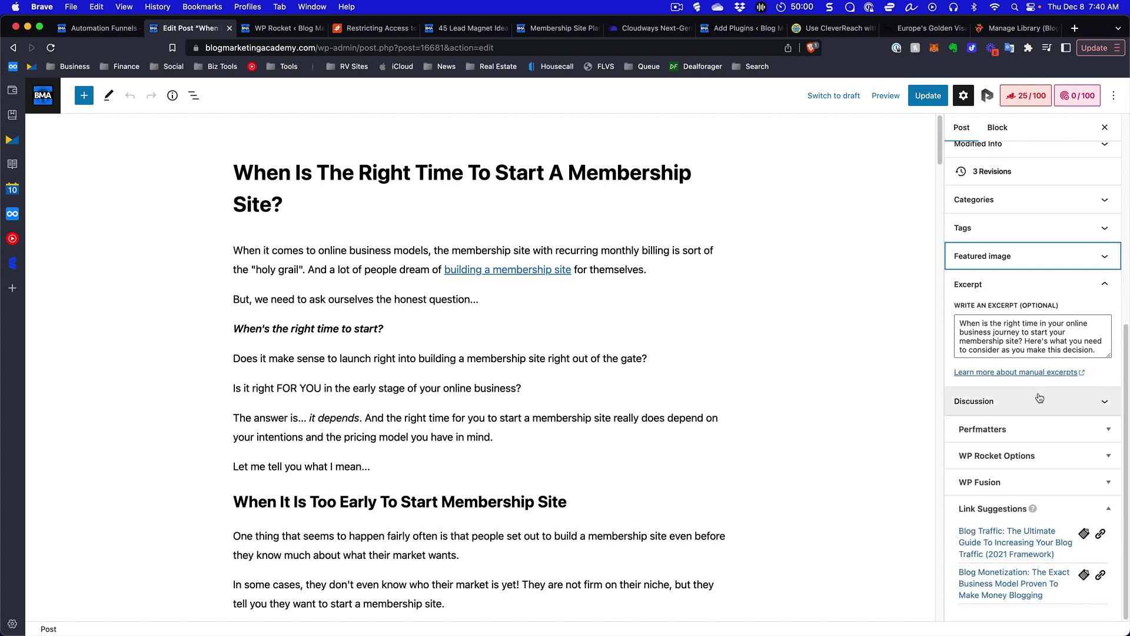
scroll(1047, 462, "up", 2)
scroll(1030, 465, "down", 1)
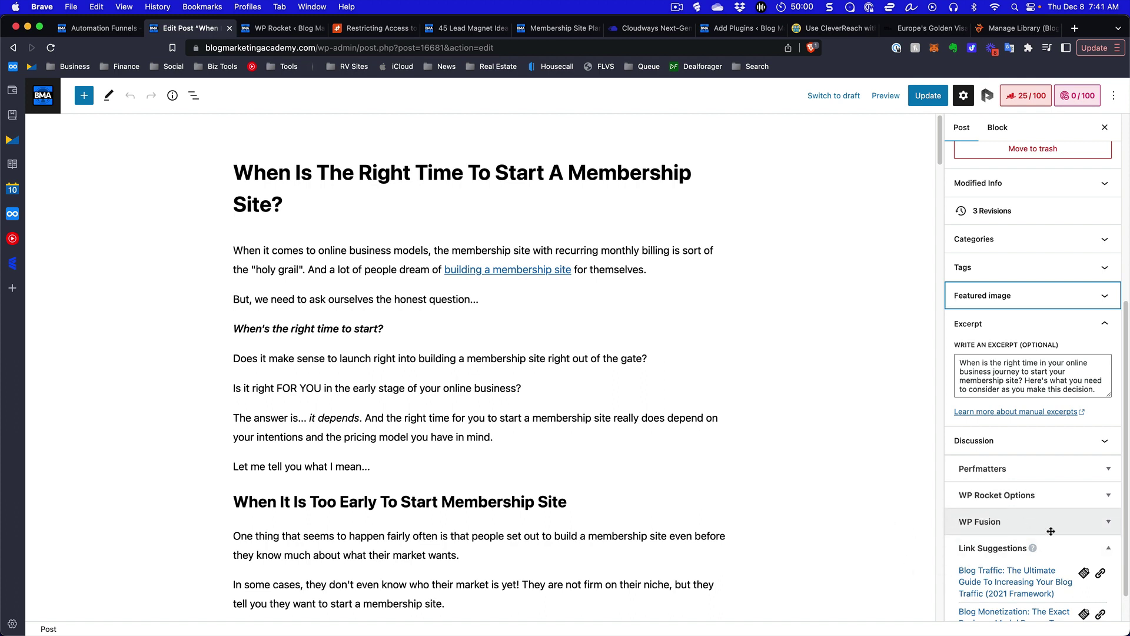
- Expand and re-collapse the WP Fusion panel, then return to the sidebar top
left_click(1109, 521)
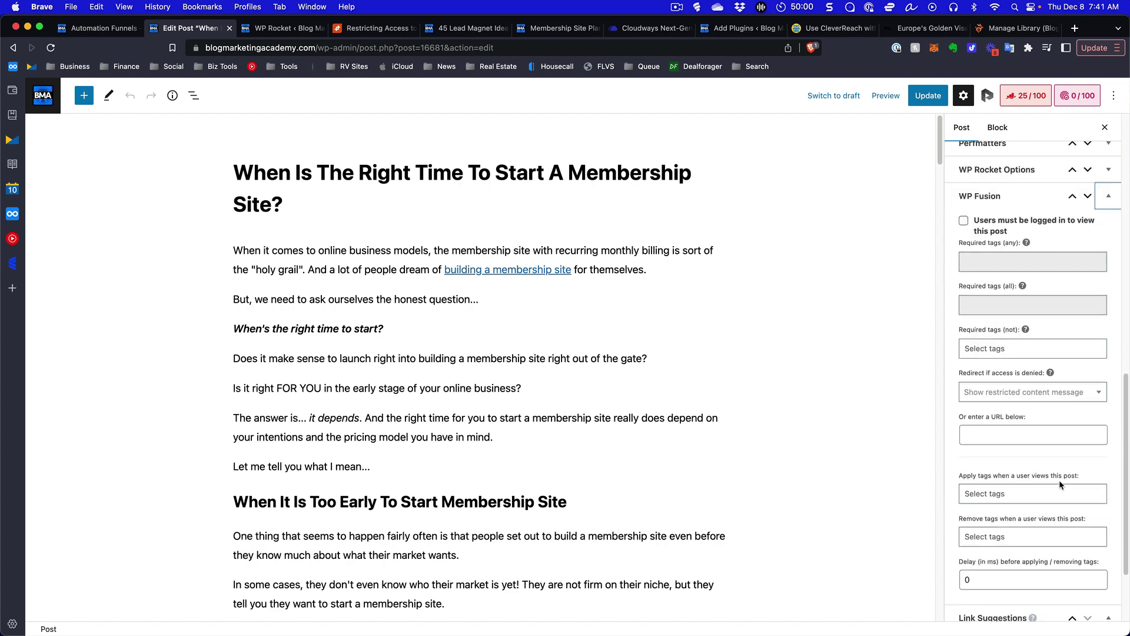
left_click(1108, 196)
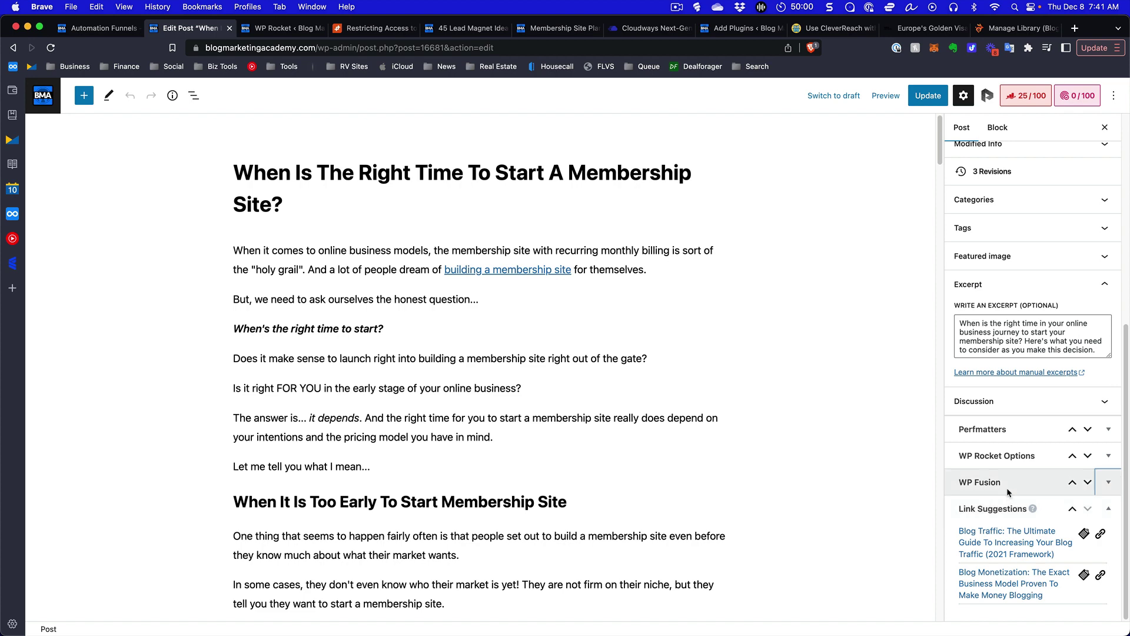
scroll(1000, 497, "up", 6)
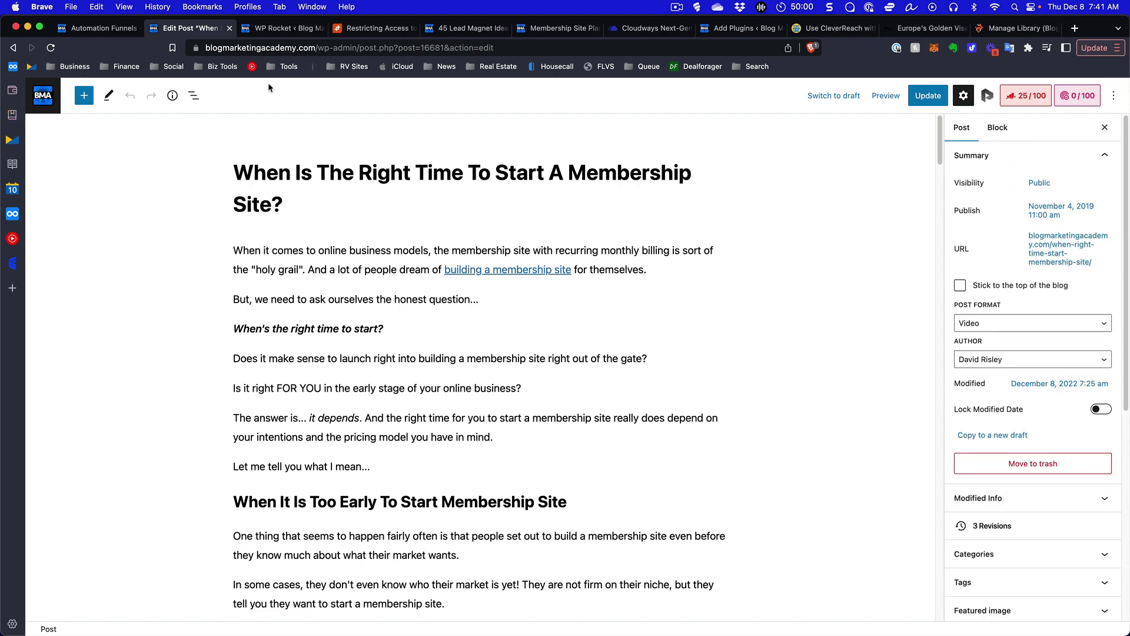
left_click(84, 96)
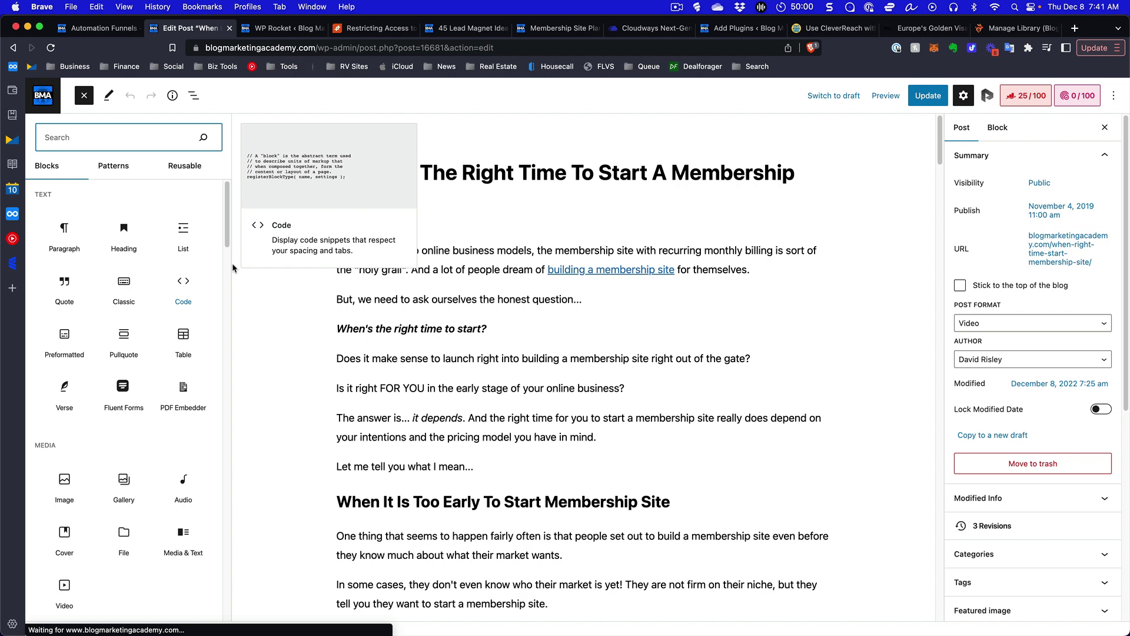
mouse_move(228, 218)
left_mouse_down()
mouse_move(218, 440)
mouse_move(230, 597)
mouse_move(232, 205)
left_mouse_up()
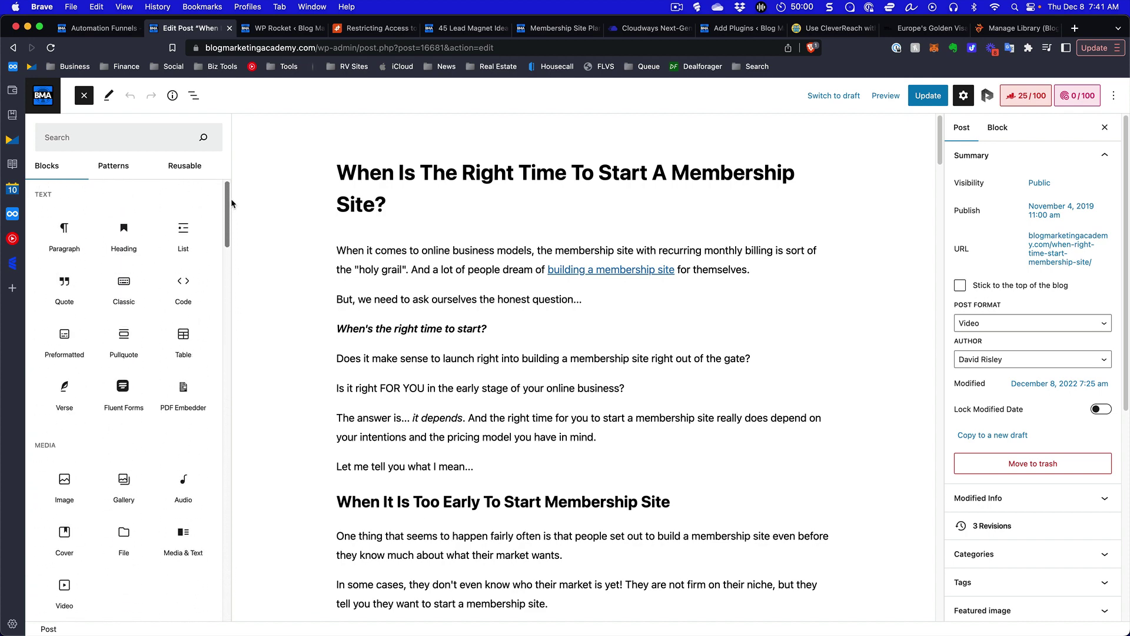
key("Escape")
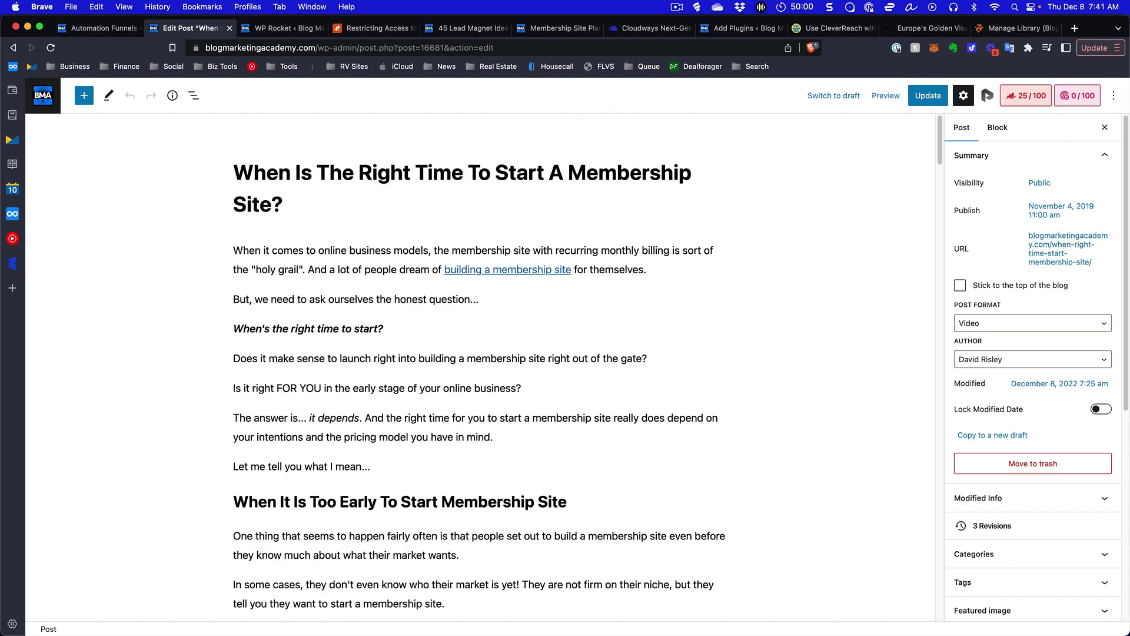
- Open the Panels section of the editor Preferences
left_click(1117, 98)
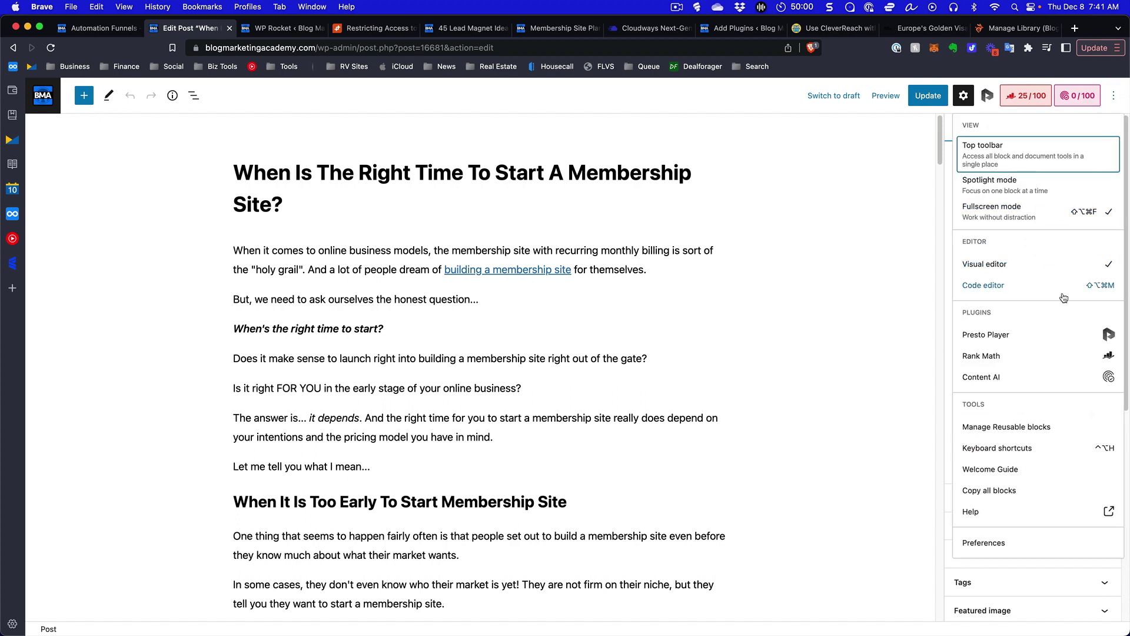
left_click(994, 547)
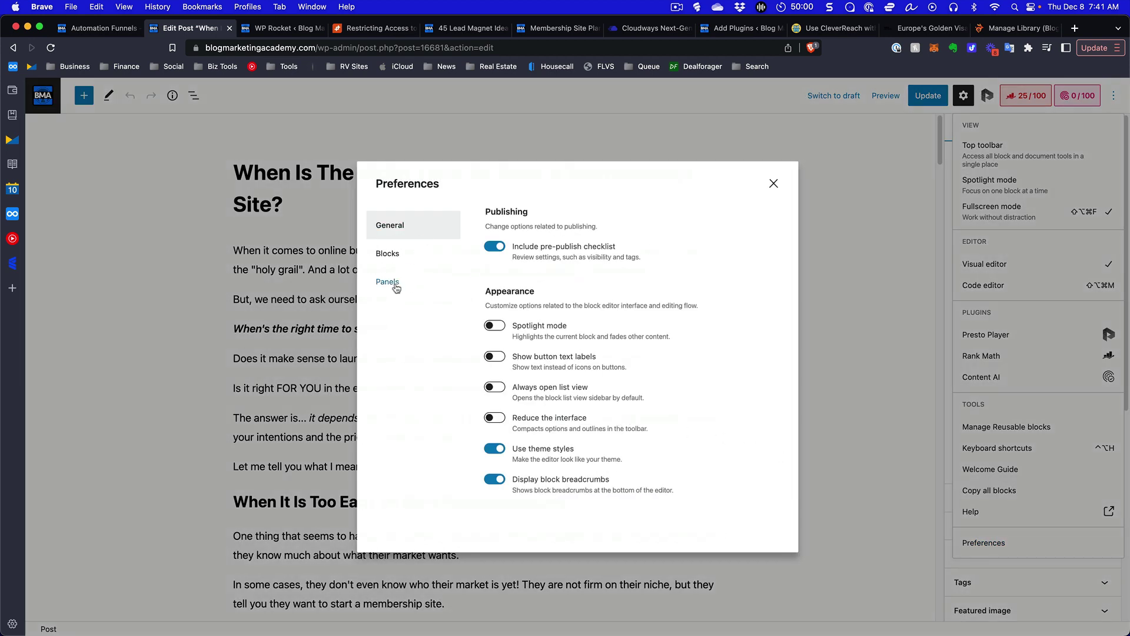
left_click(398, 286)
scroll(589, 277, "down", 3)
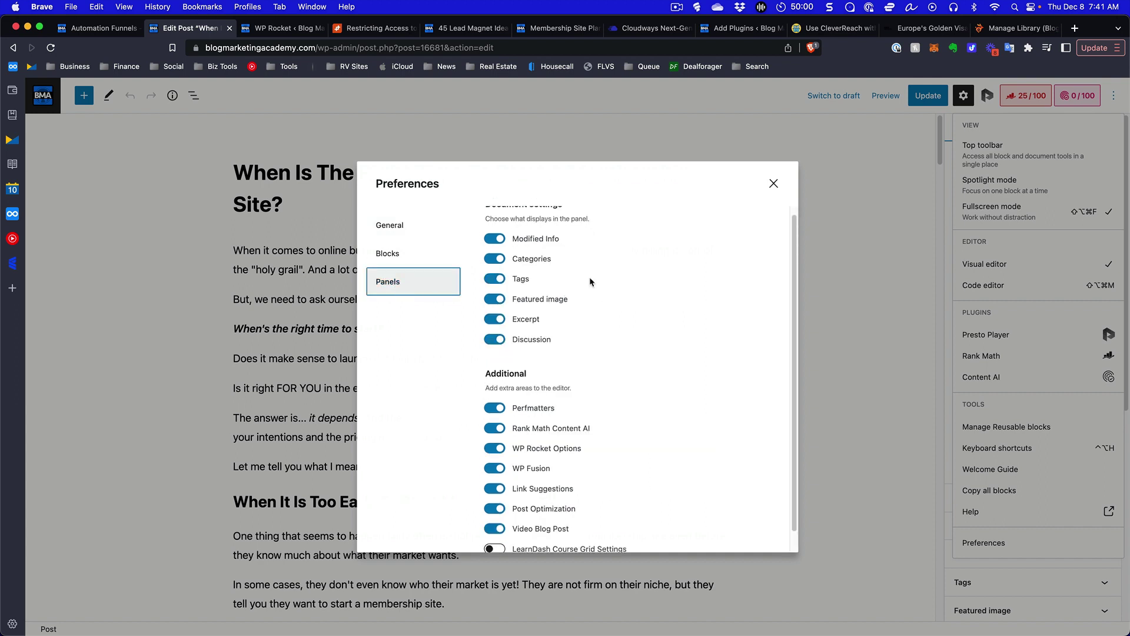
- Switch off Perfmatters, Rank Math Content AI, WP Rocket Options, WP Fusion, Link Suggestions and Discussion
left_click(494, 387)
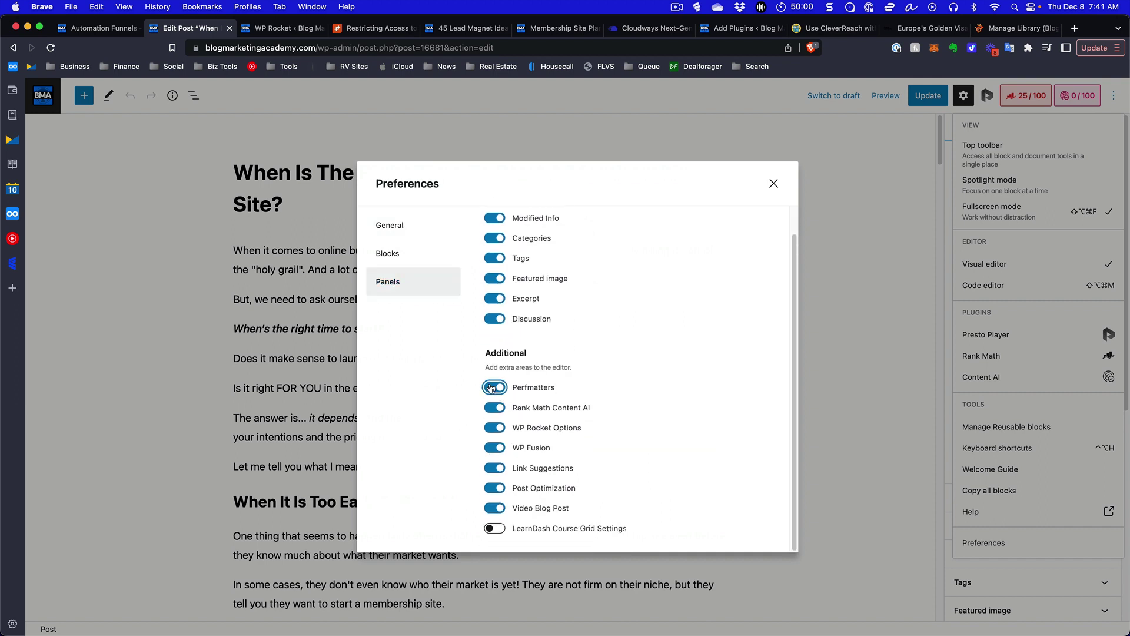
left_click(493, 409)
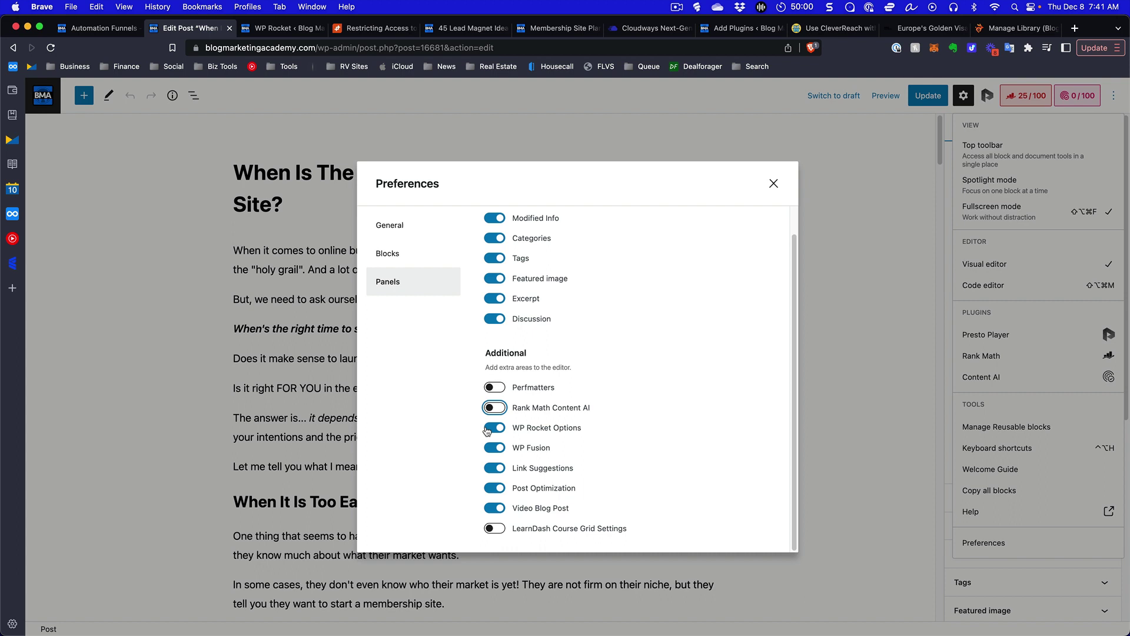
left_click(493, 429)
left_click(494, 449)
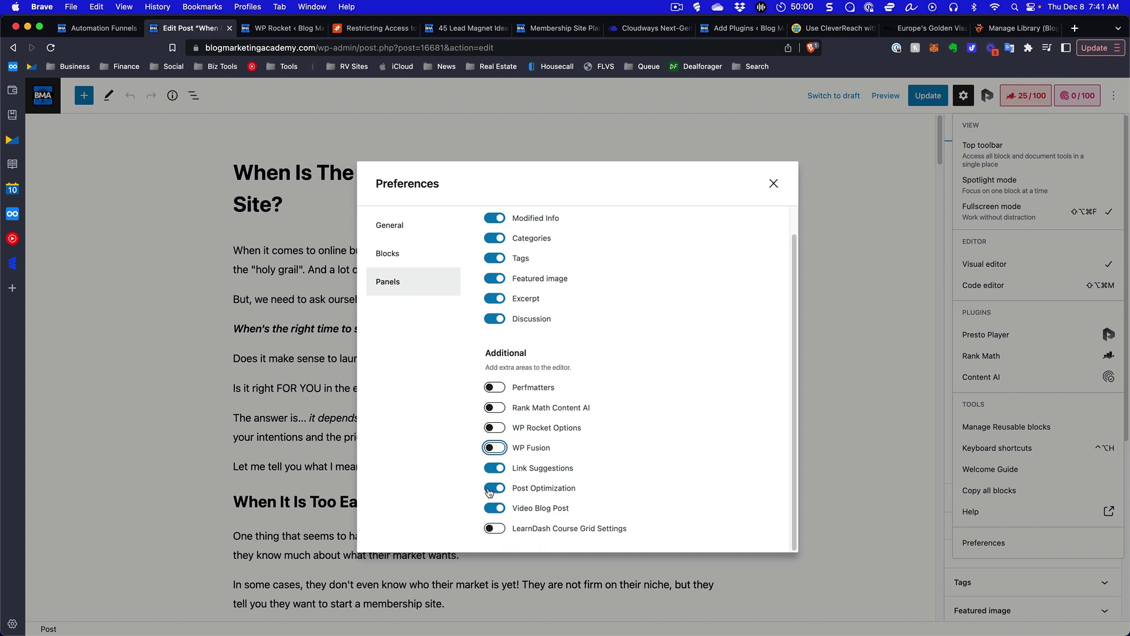
left_click(490, 468)
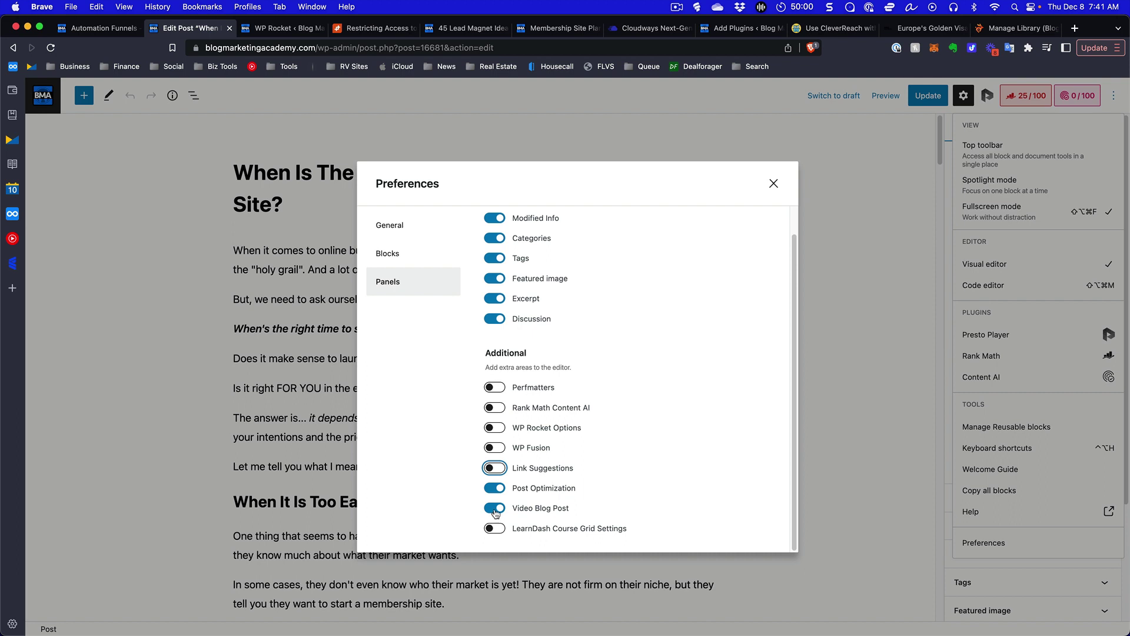
scroll(542, 407, "up", 1)
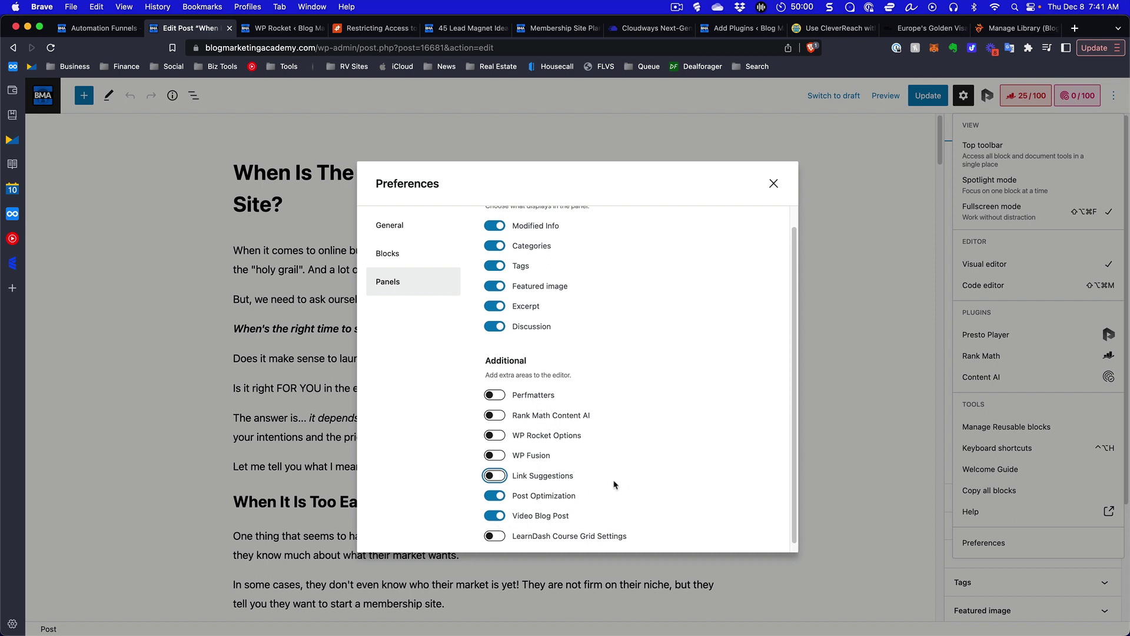
scroll(597, 441, "up", 2)
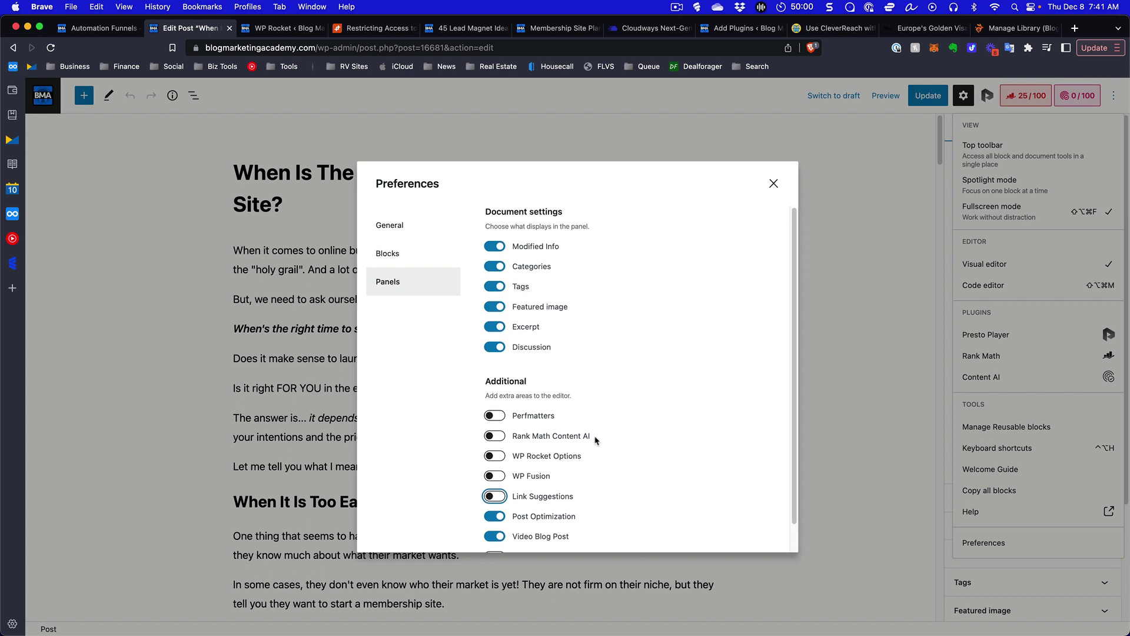
left_click(494, 350)
- Close Preferences and the options menu, then reload the editor page
left_click(774, 181)
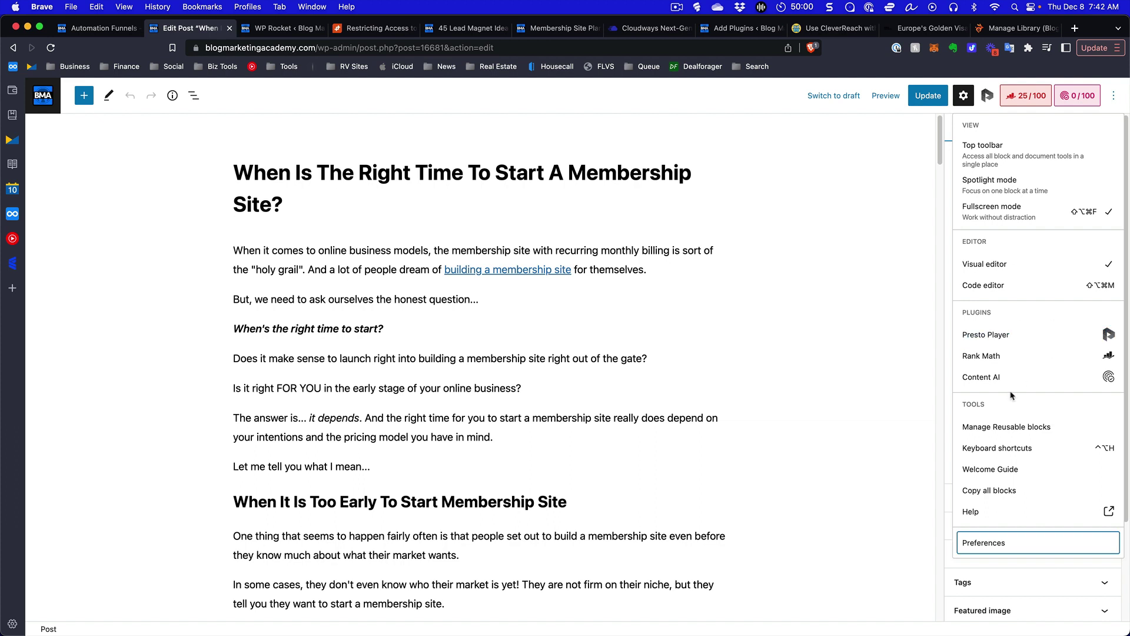
left_click(800, 361)
scroll(1028, 509, "down", 3)
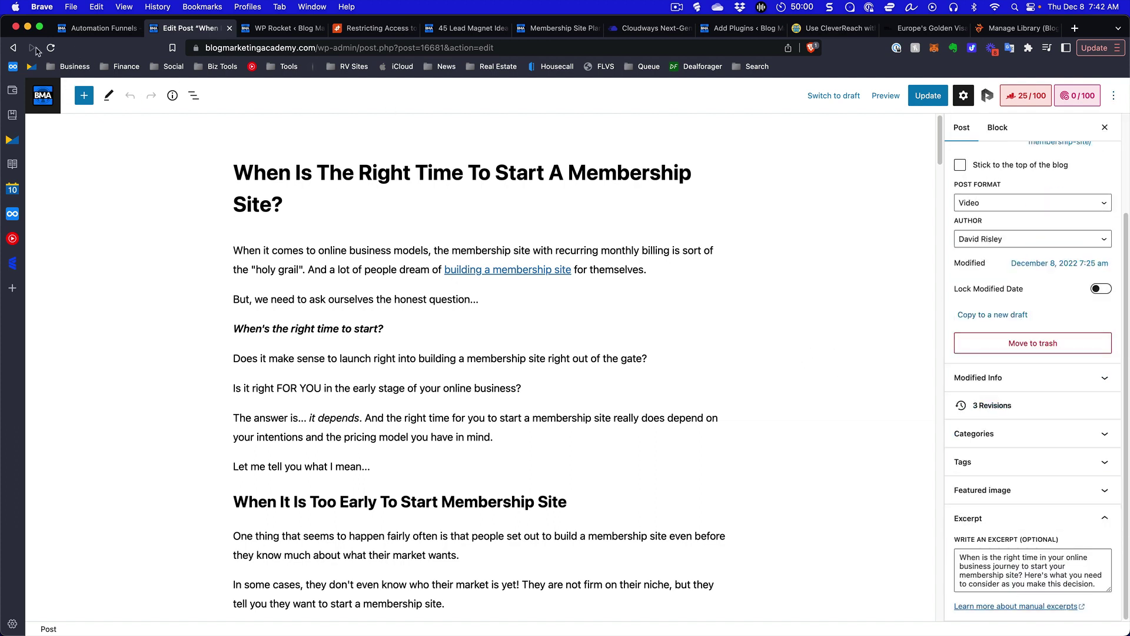
left_click(51, 47)
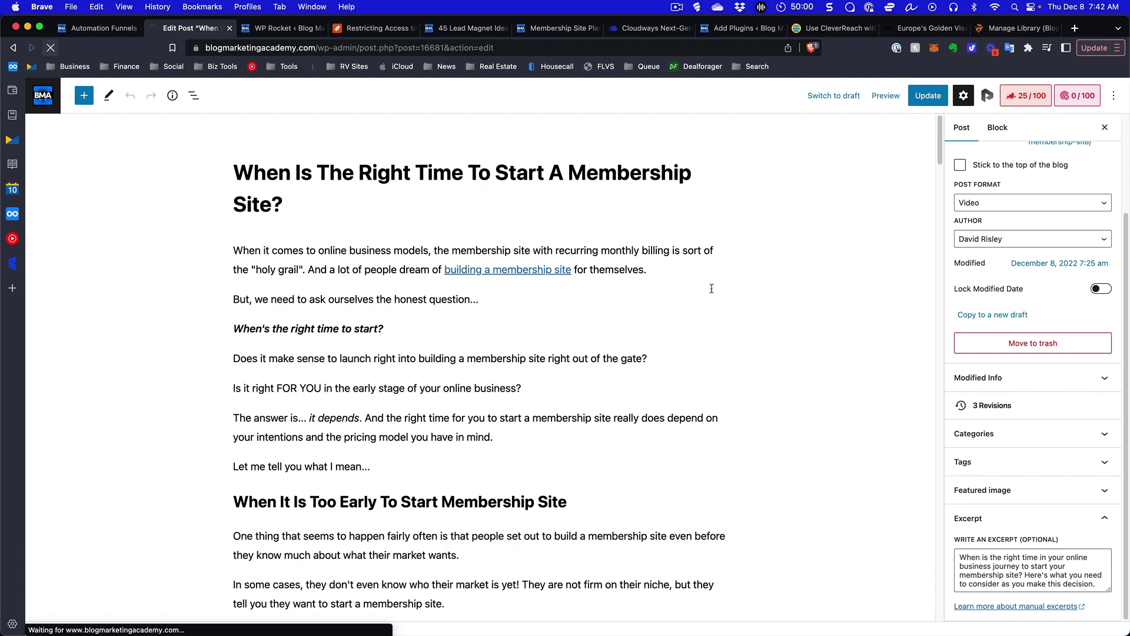
left_click(1003, 411)
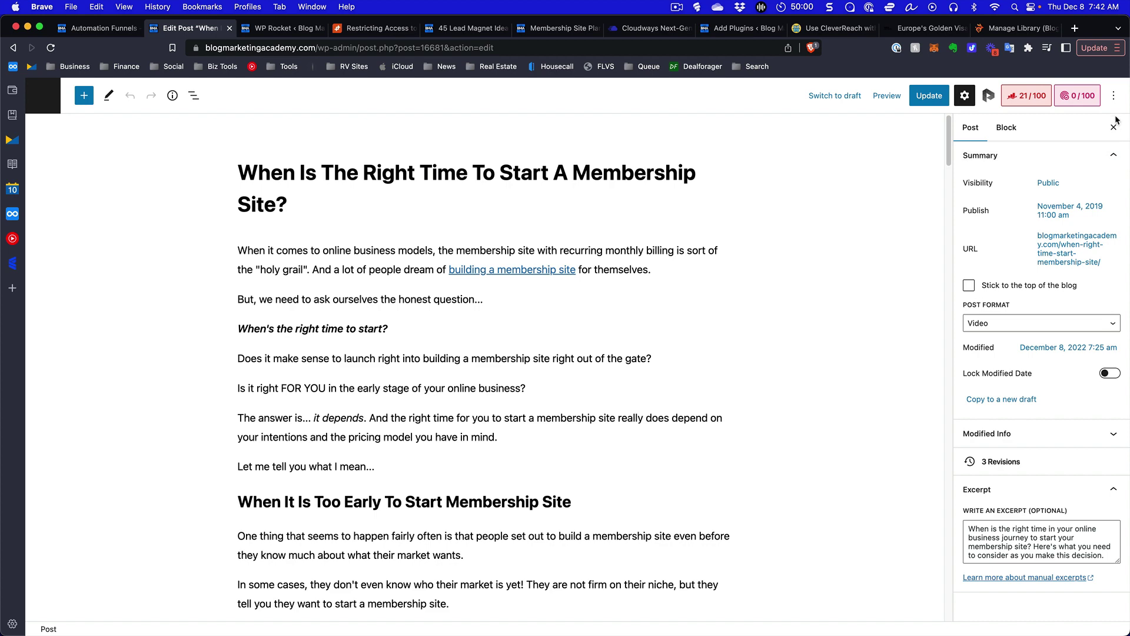
- In Preferences > Blocks, hide all the Rank Math blocks
left_click(1114, 95)
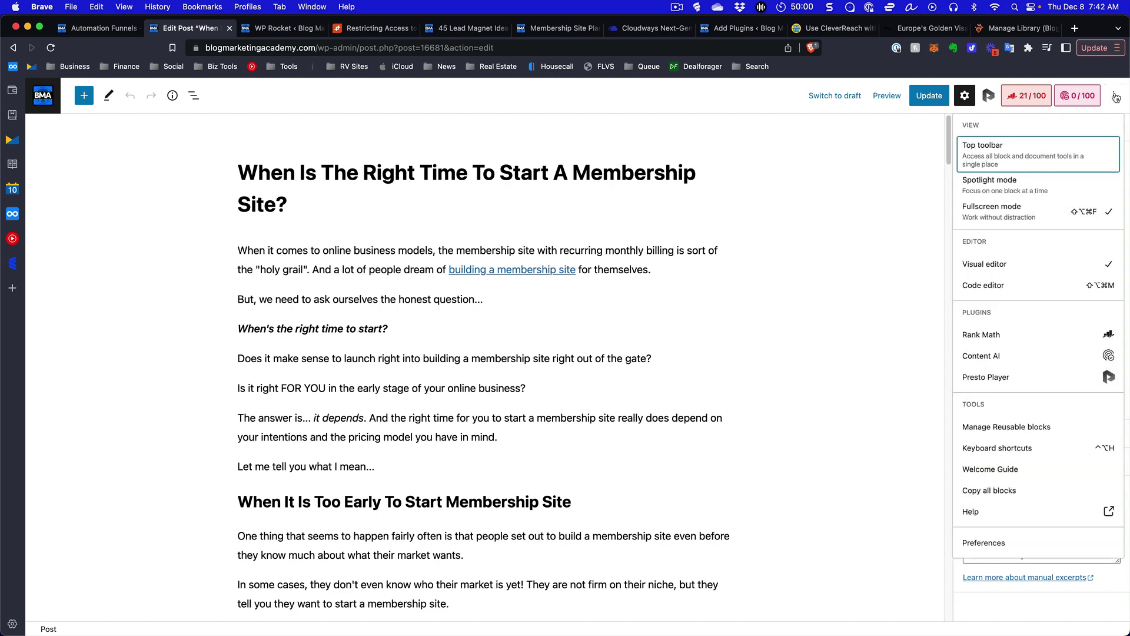
left_click(981, 541)
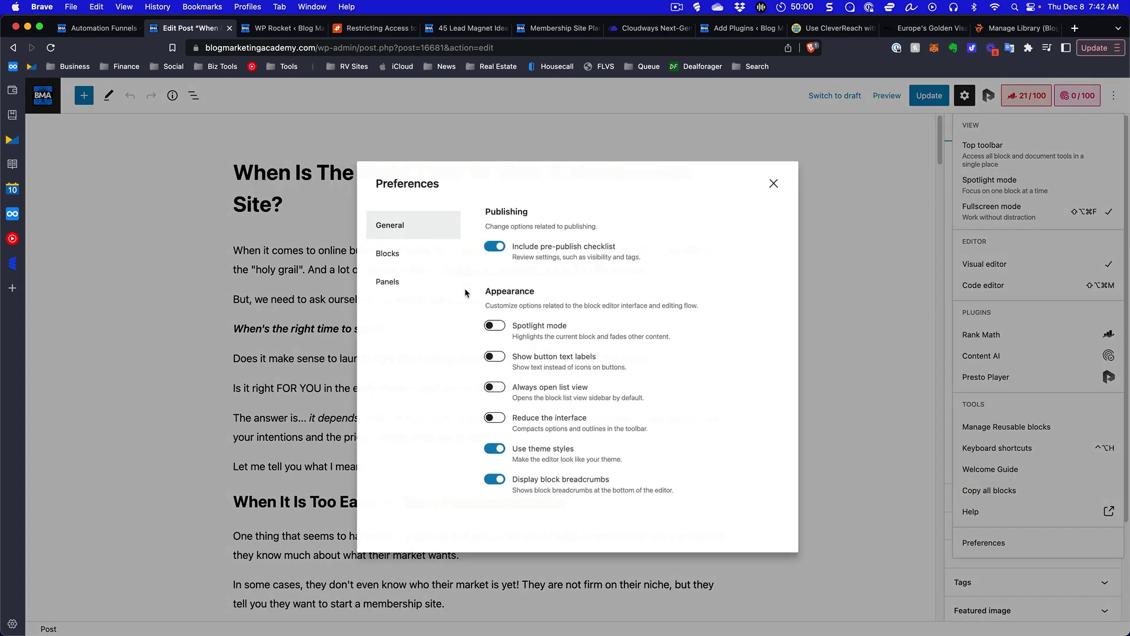
left_click(388, 253)
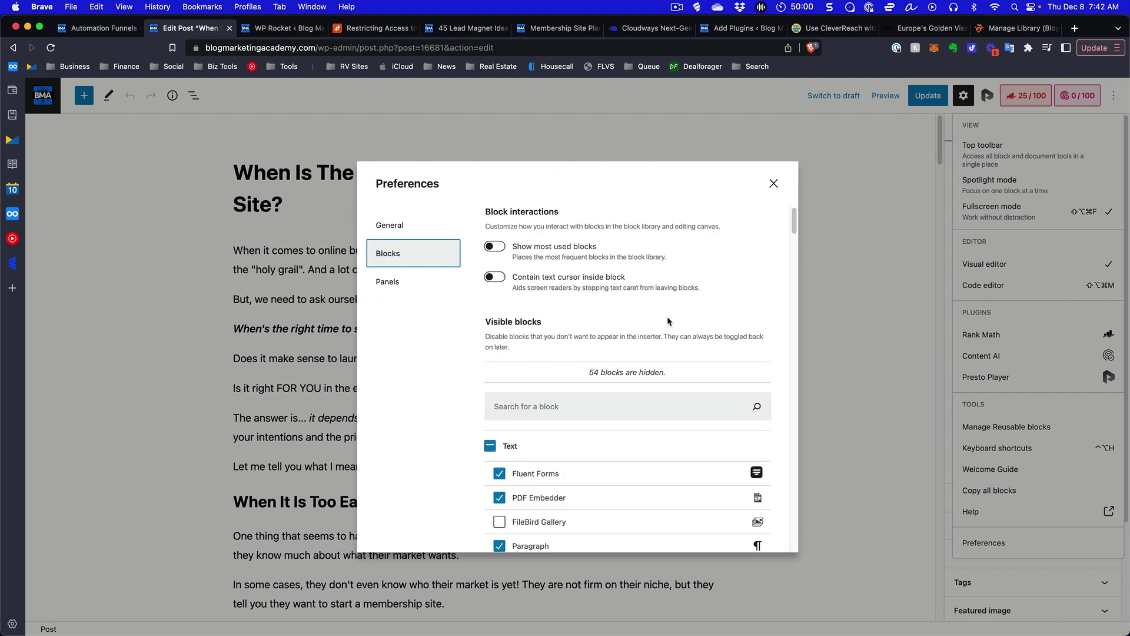
scroll(675, 294, "down", 3)
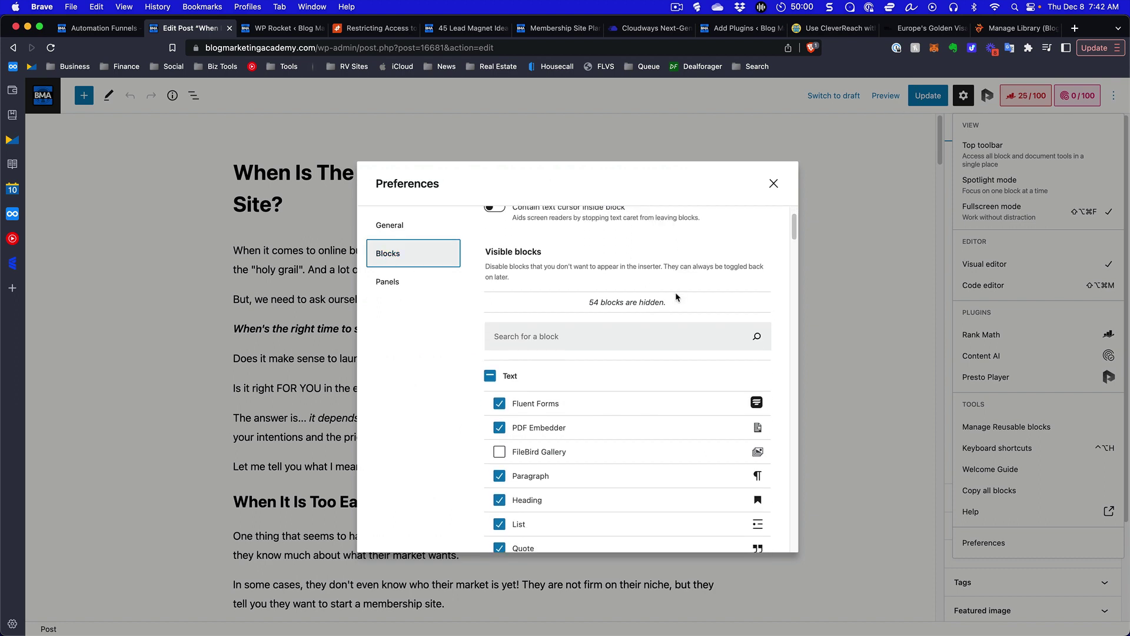
scroll(676, 294, "down", 5)
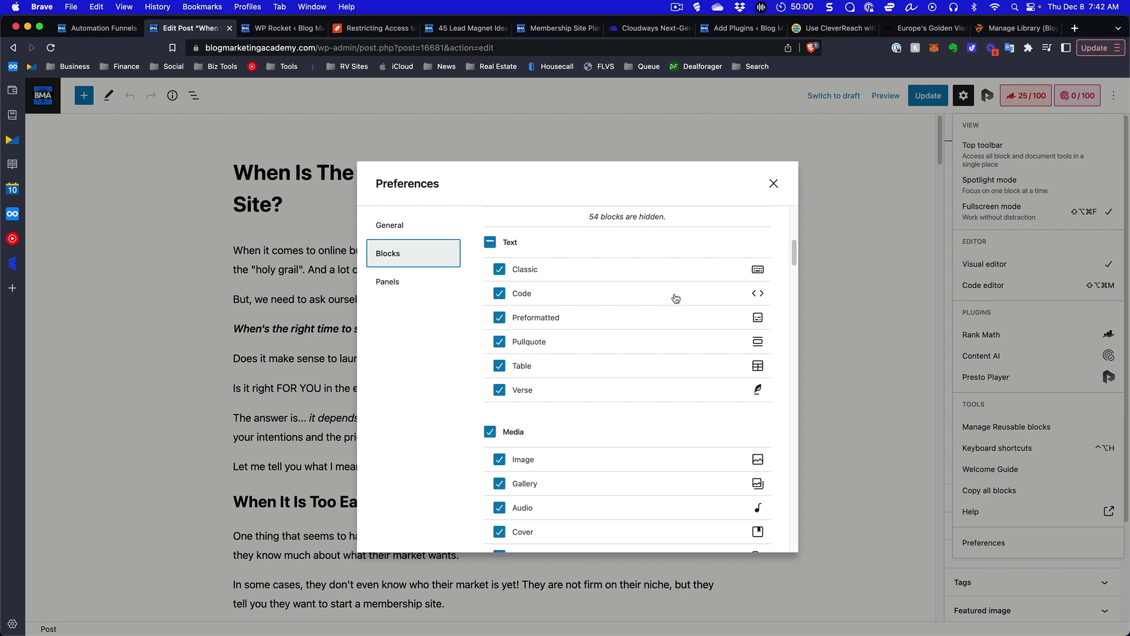
scroll(675, 298, "down", 20)
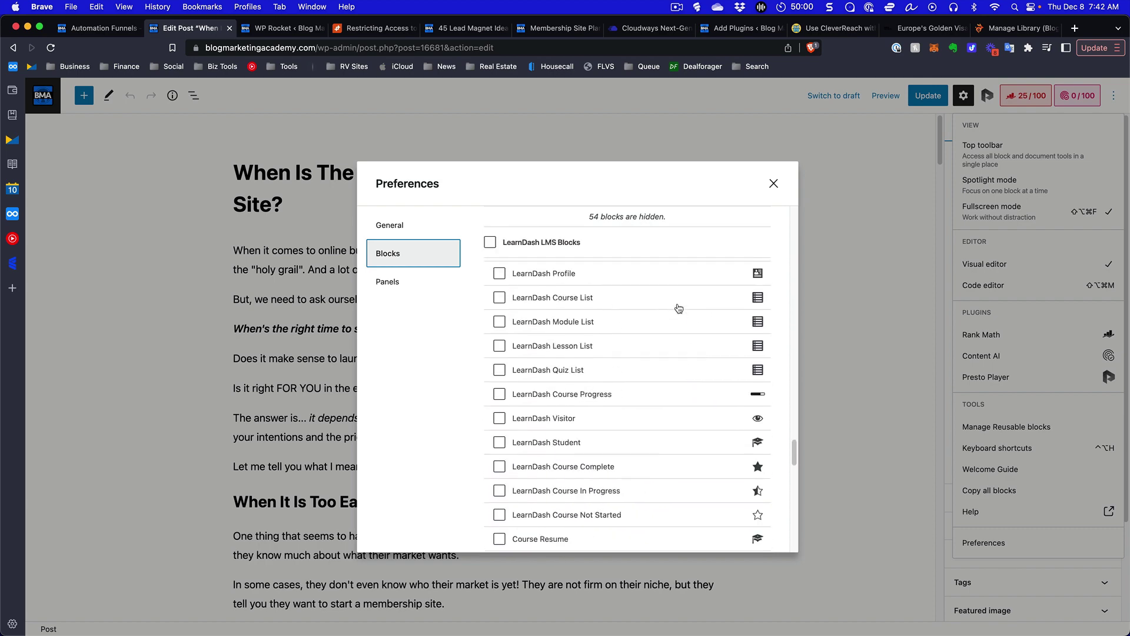
scroll(678, 307, "up", 7)
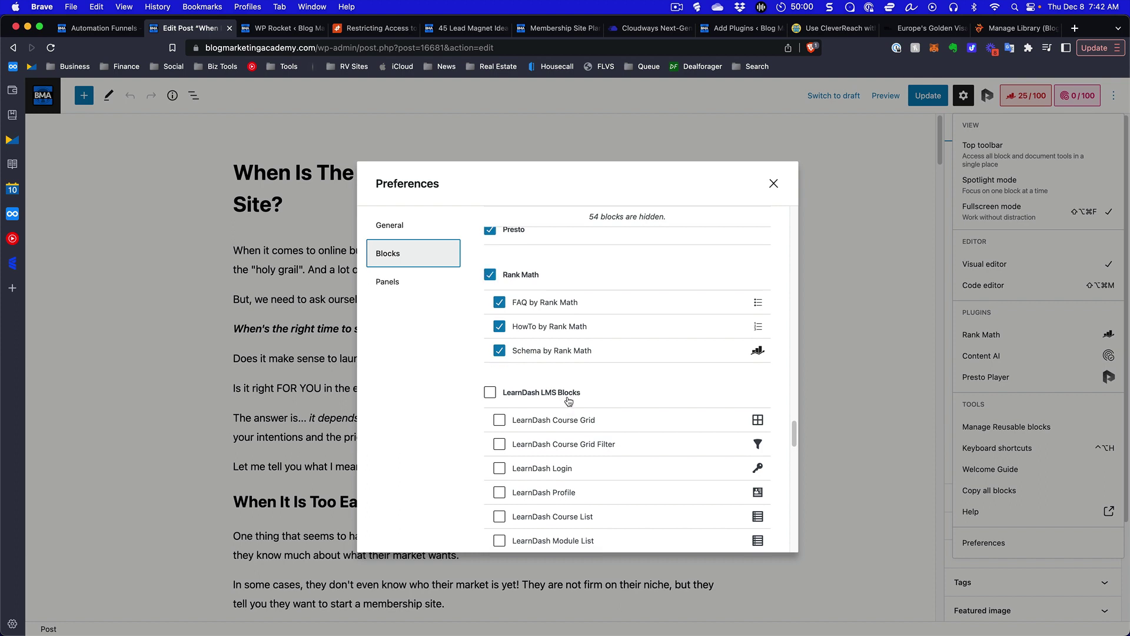
scroll(564, 403, "down", 1)
left_click(489, 282)
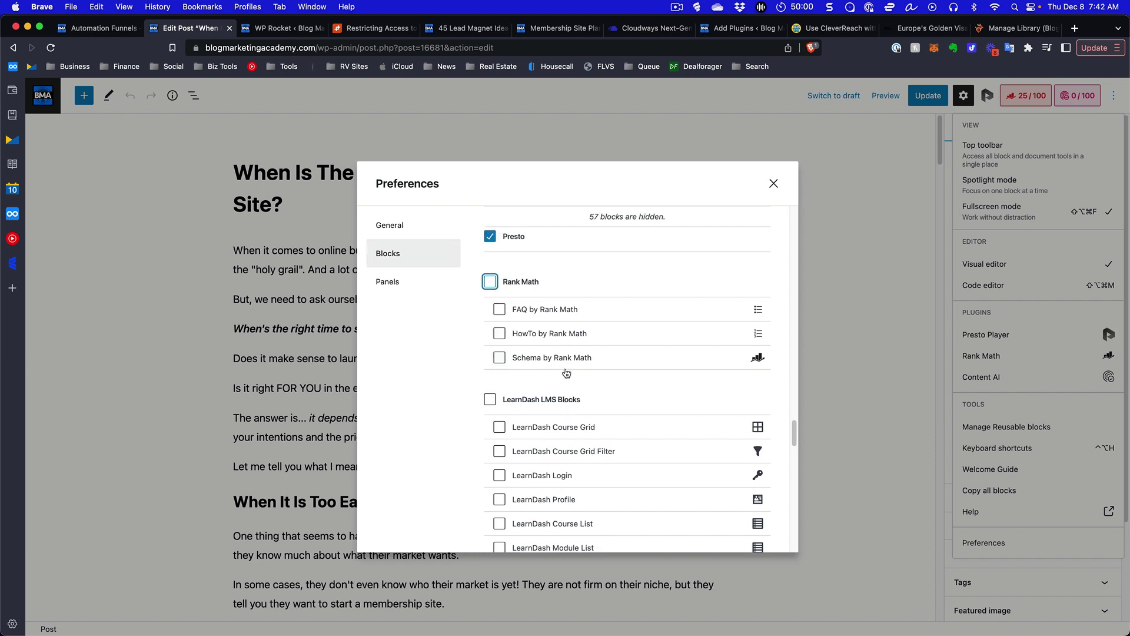
- Hide the Presto Youtube Video, Presto Vimeo Video and Presto Audio blocks
scroll(565, 376, "up", 4)
scroll(574, 391, "down", 1)
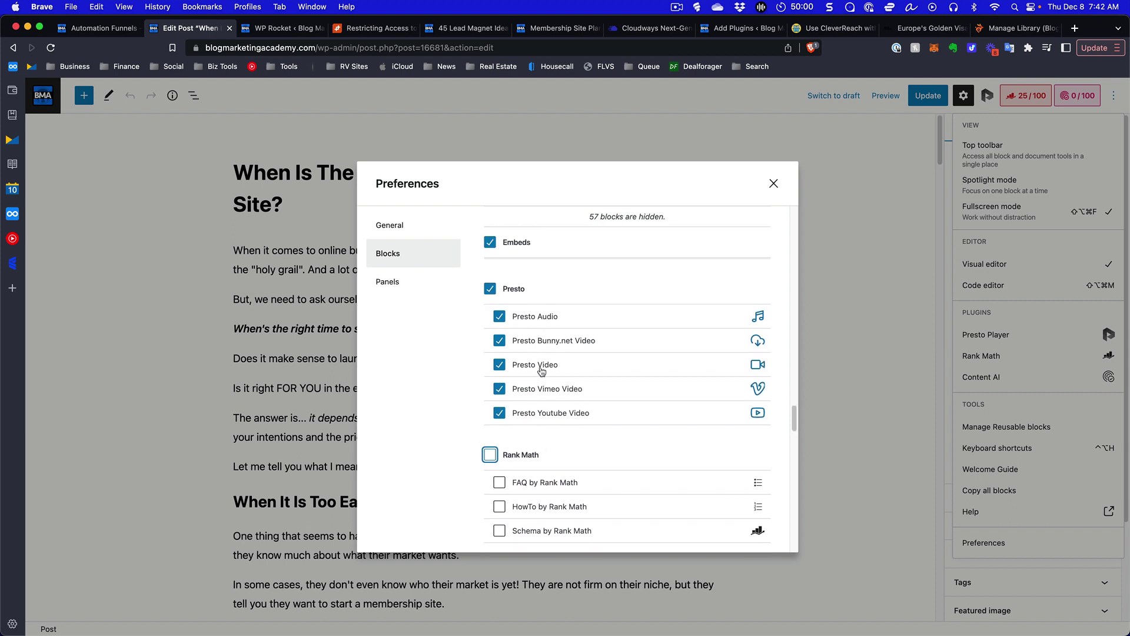
left_click(499, 415)
left_click(500, 389)
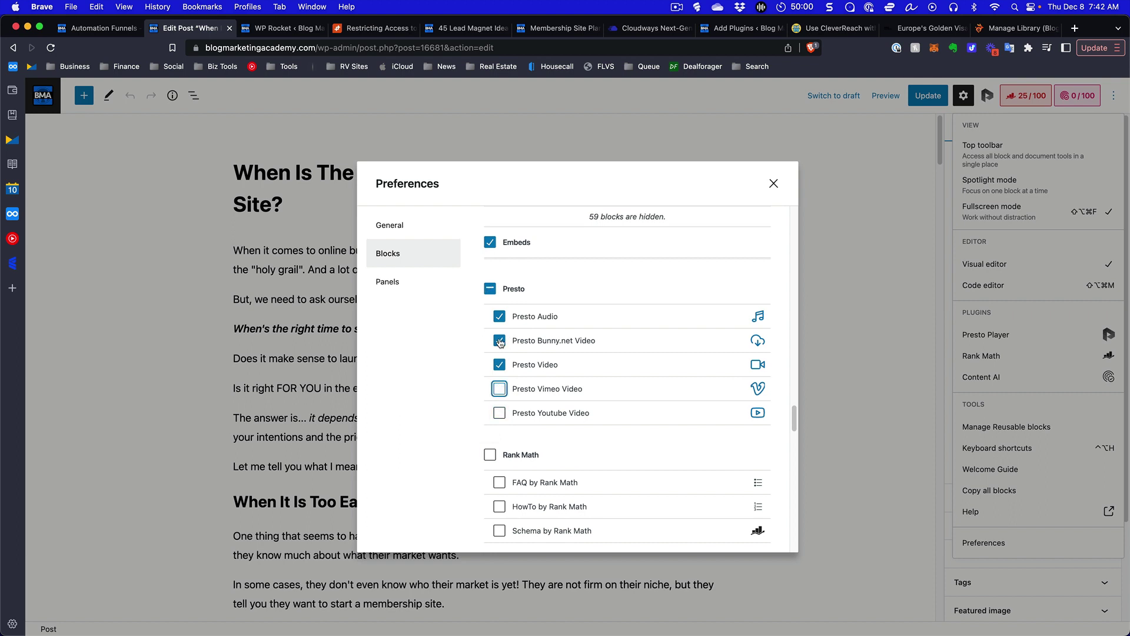
left_click(499, 316)
scroll(618, 394, "up", 6)
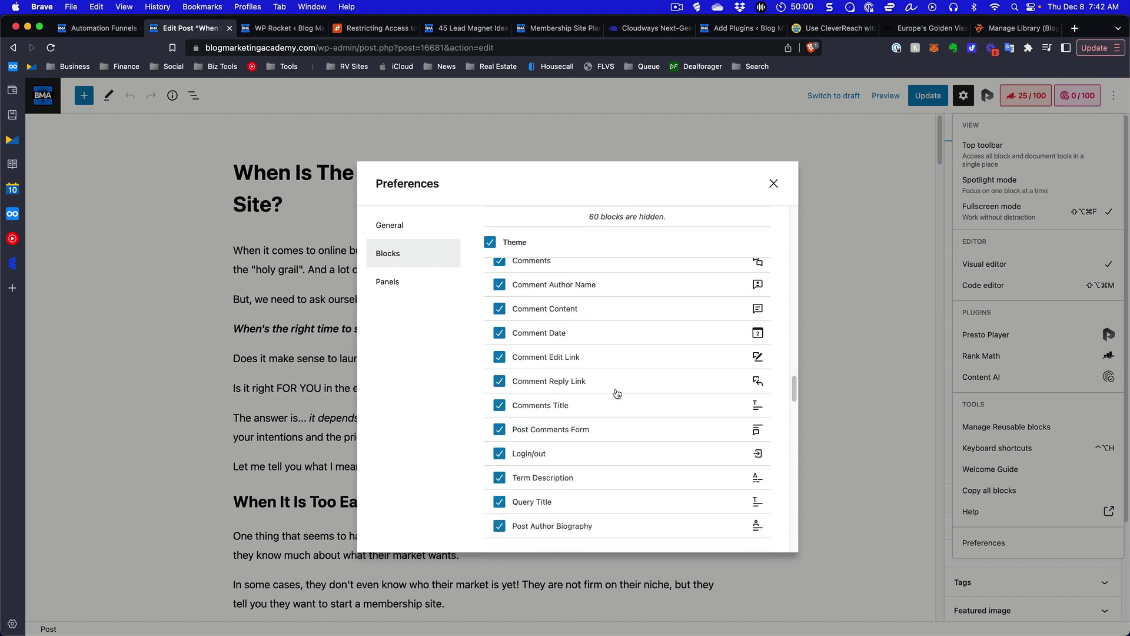
scroll(616, 393, "up", 10)
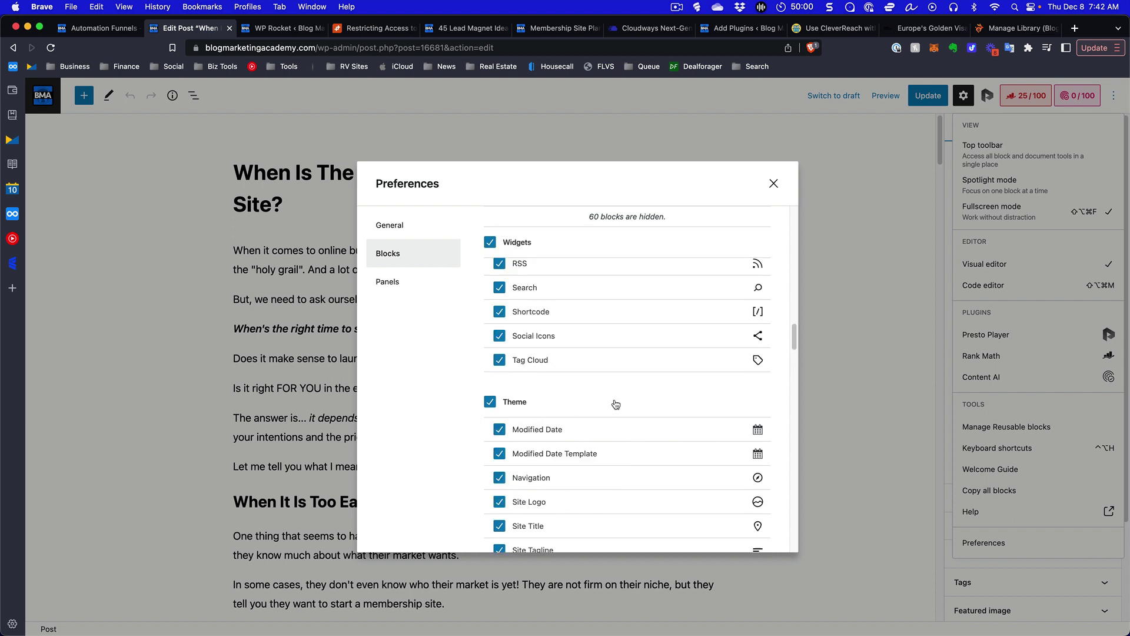
scroll(615, 403, "down", 3)
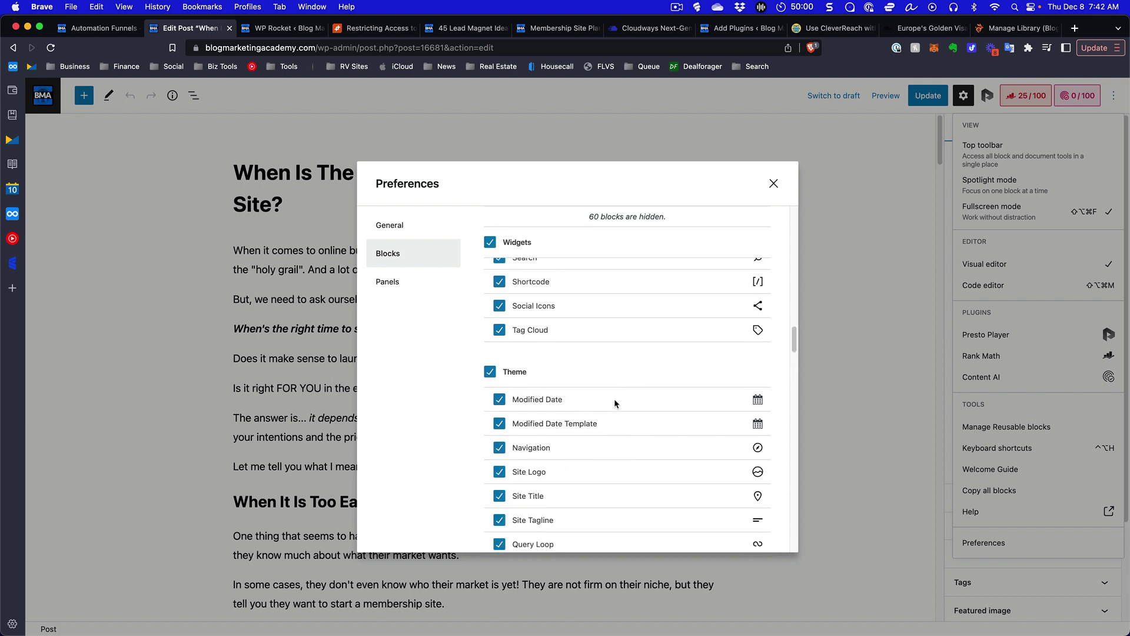
scroll(616, 404, "down", 10)
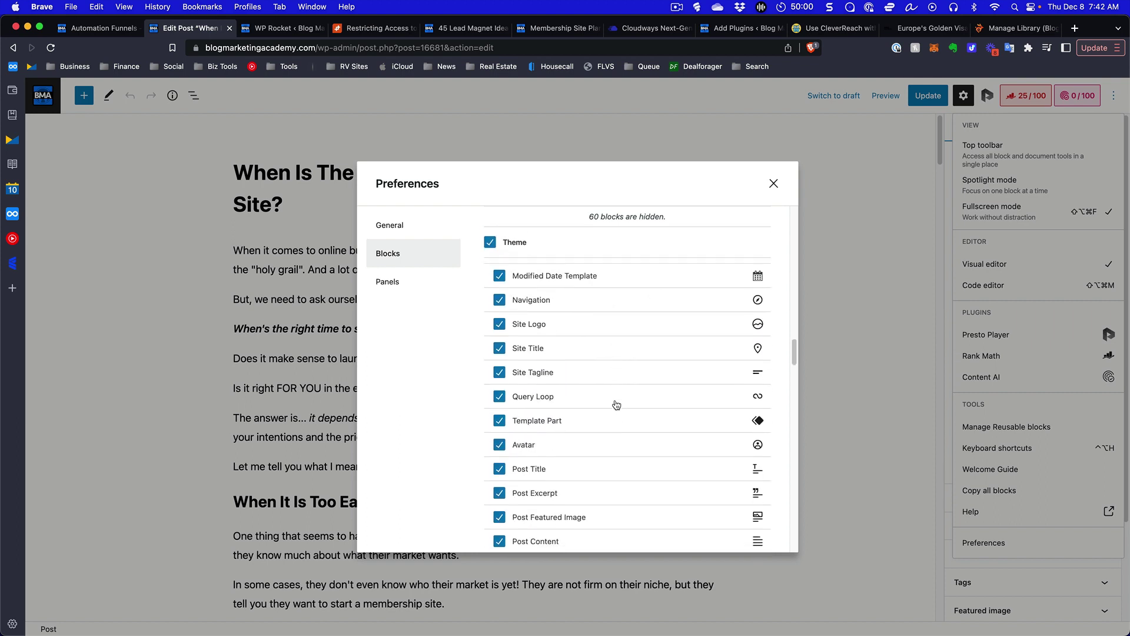
scroll(617, 405, "up", 10)
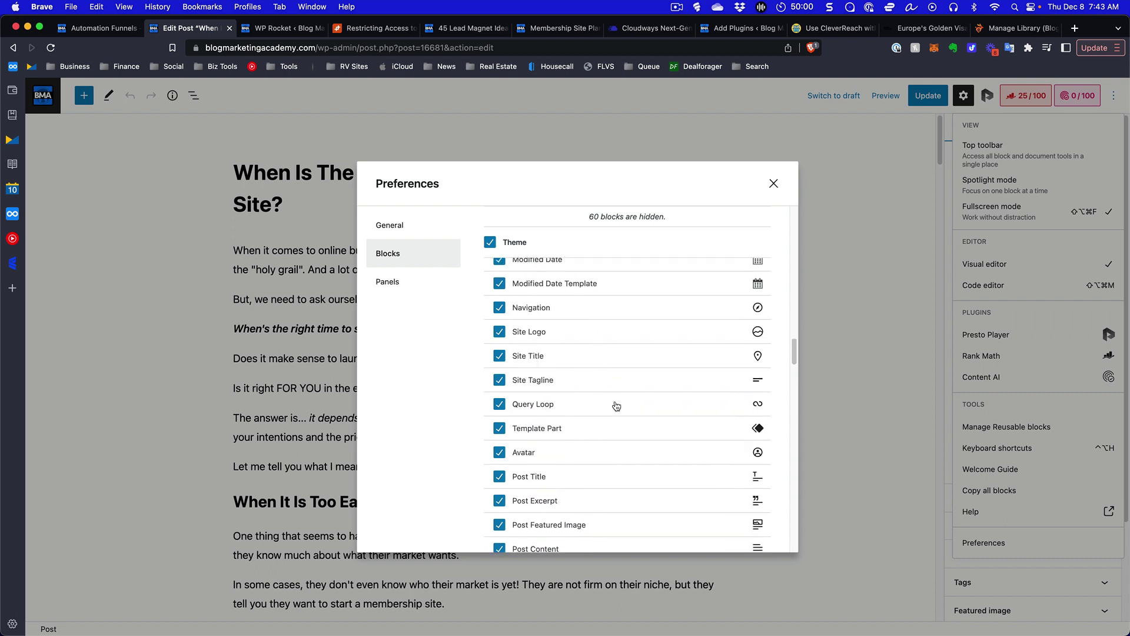
scroll(616, 406, "up", 5)
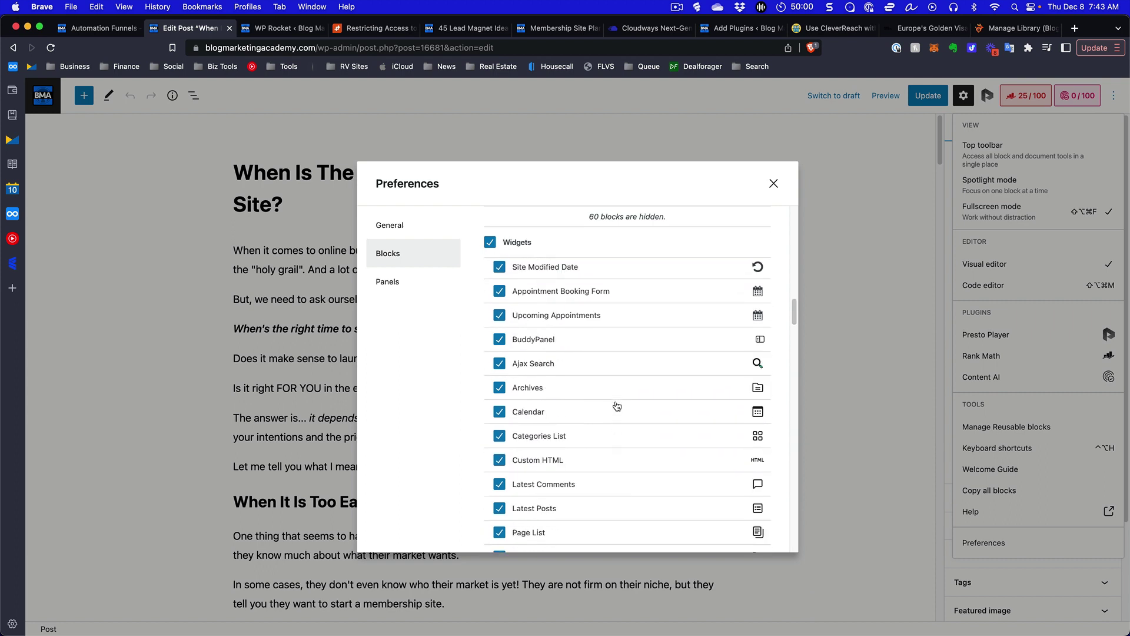
scroll(616, 404, "up", 1)
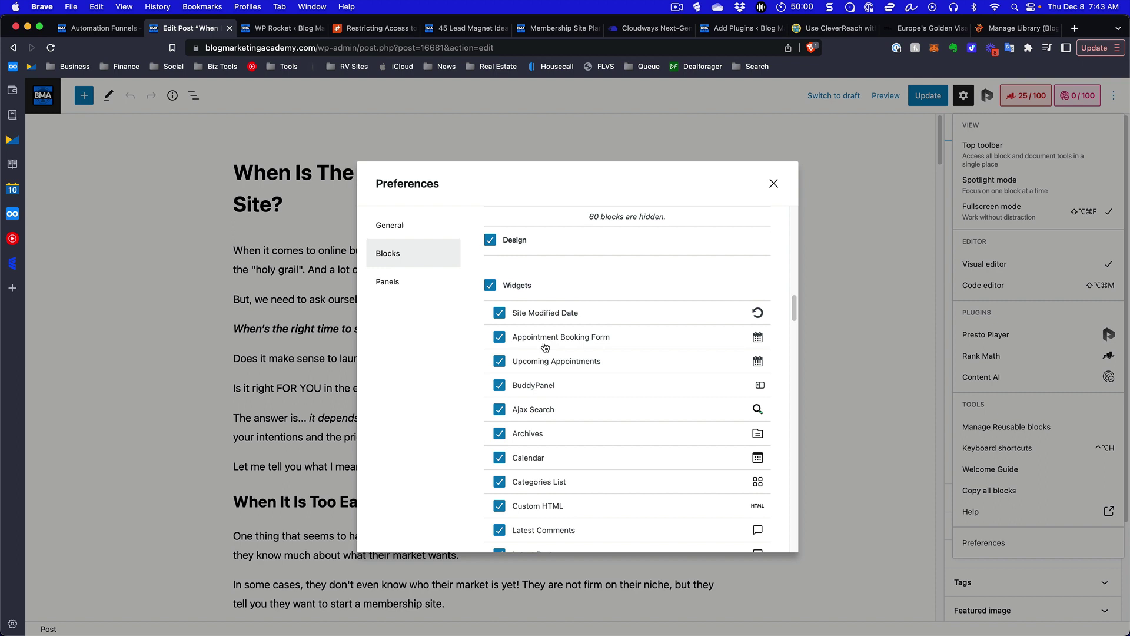
scroll(546, 346, "down", 5)
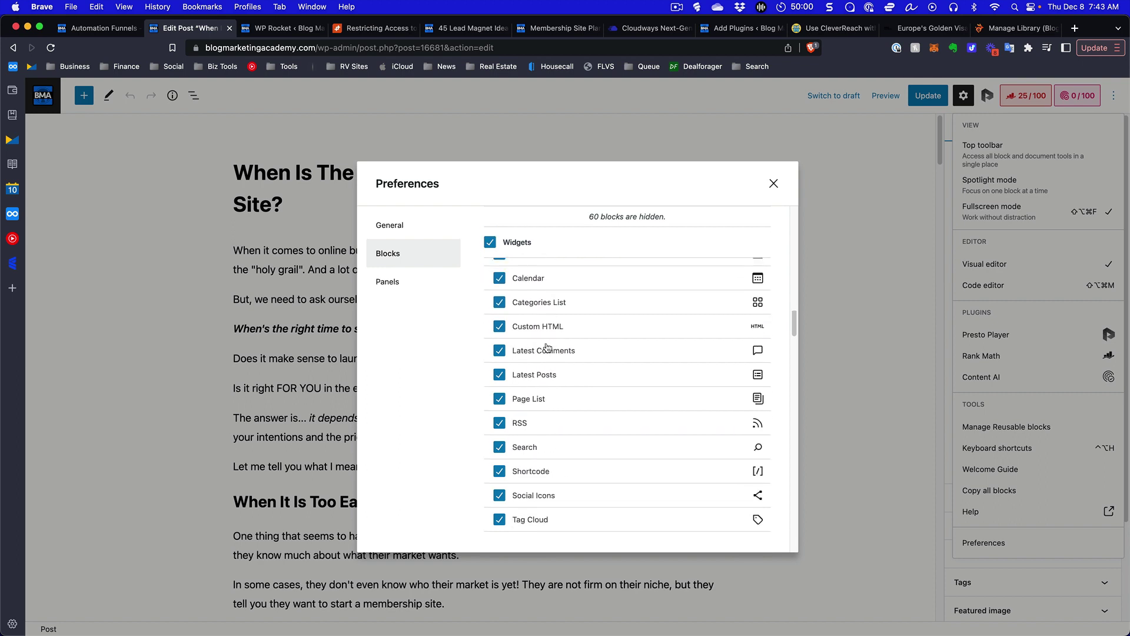
scroll(545, 346, "up", 5)
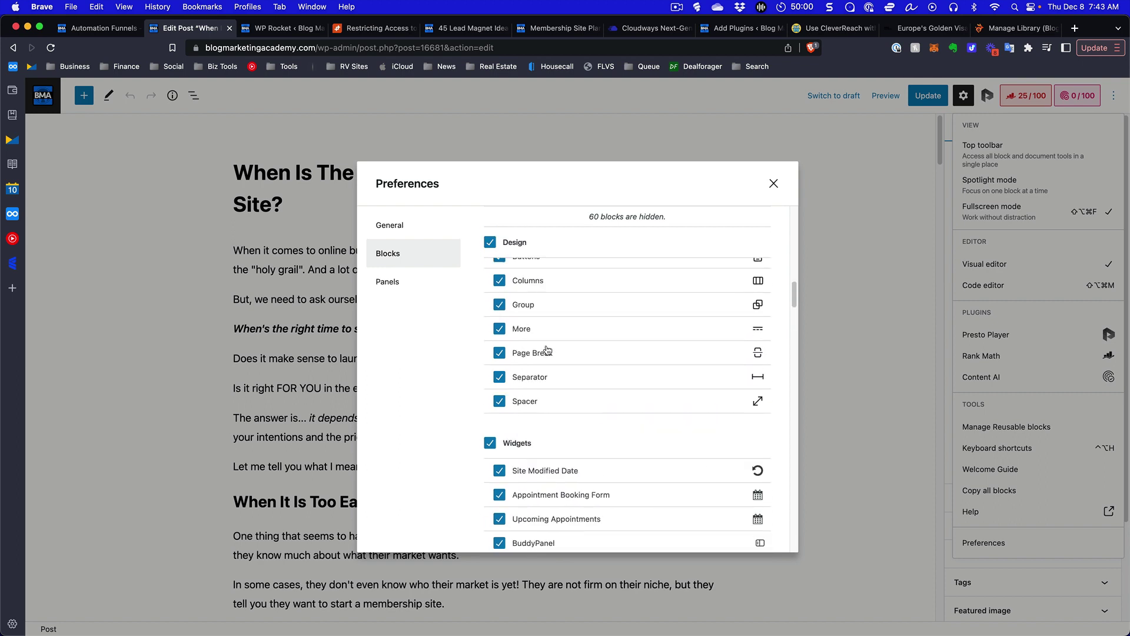
- Hide every block in the Widgets category
left_click(490, 436)
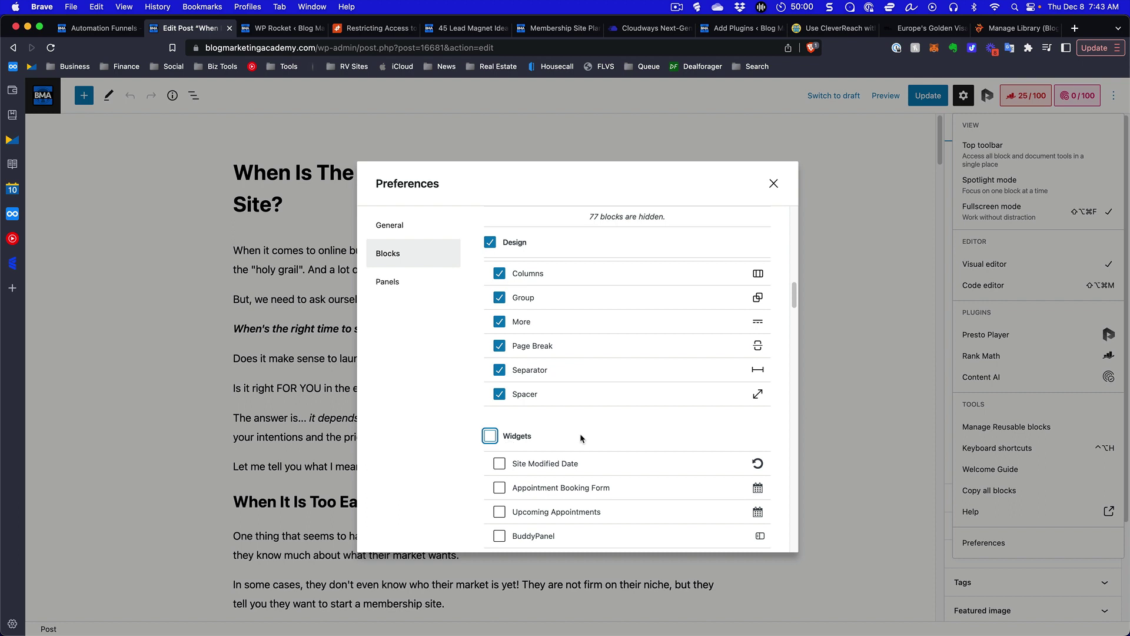
scroll(579, 429, "up", 4)
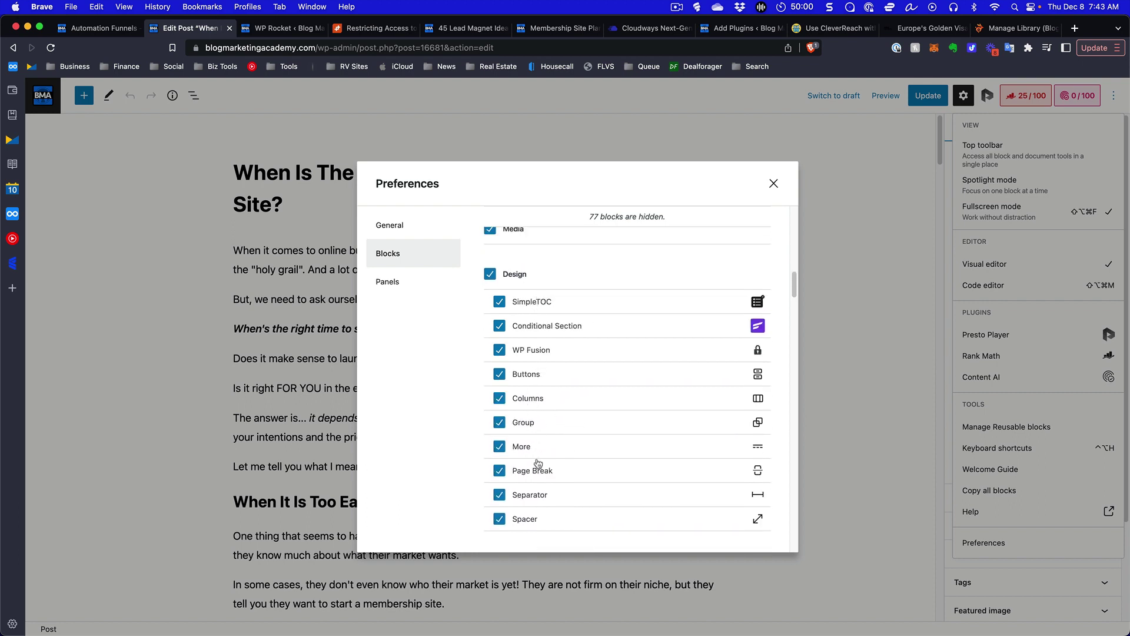
scroll(584, 427, "up", 1)
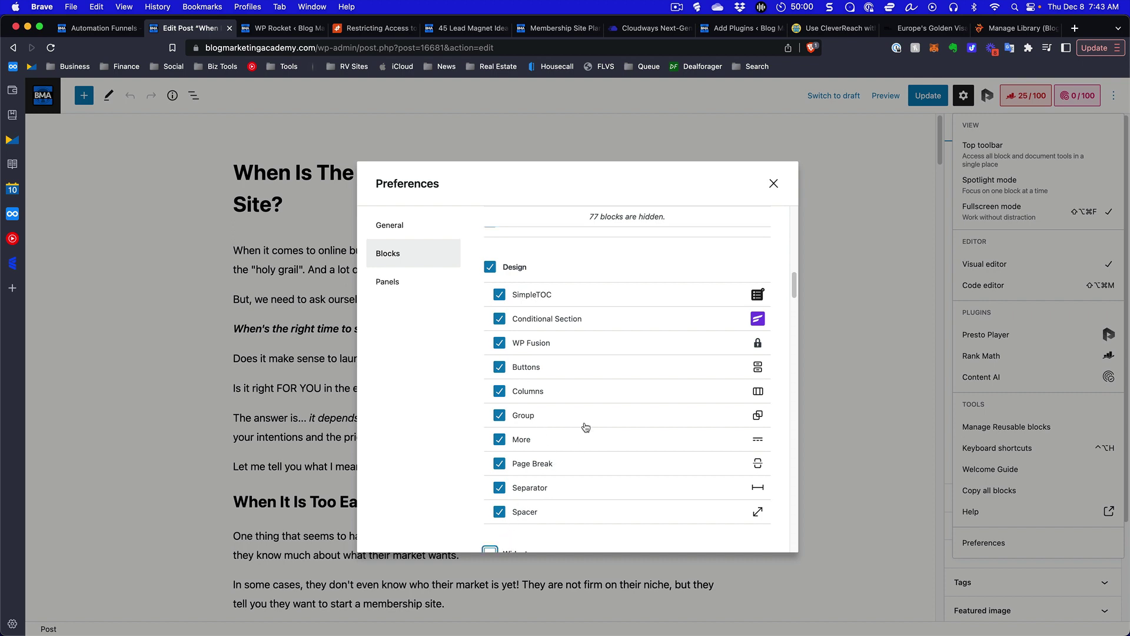
scroll(583, 427, "up", 5)
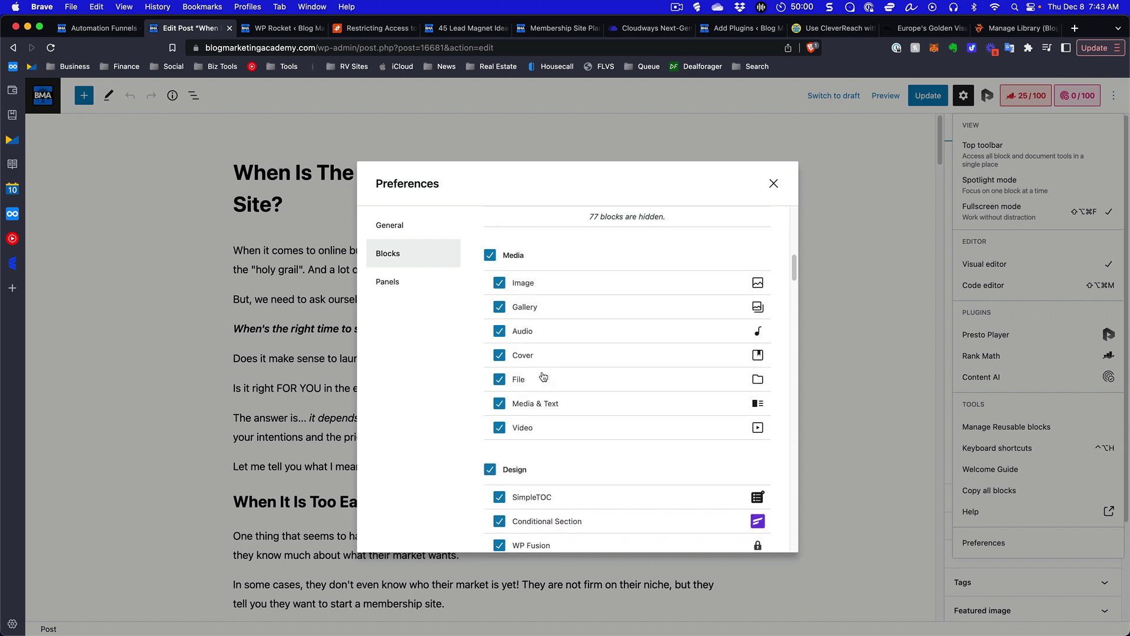
scroll(627, 408, "up", 6)
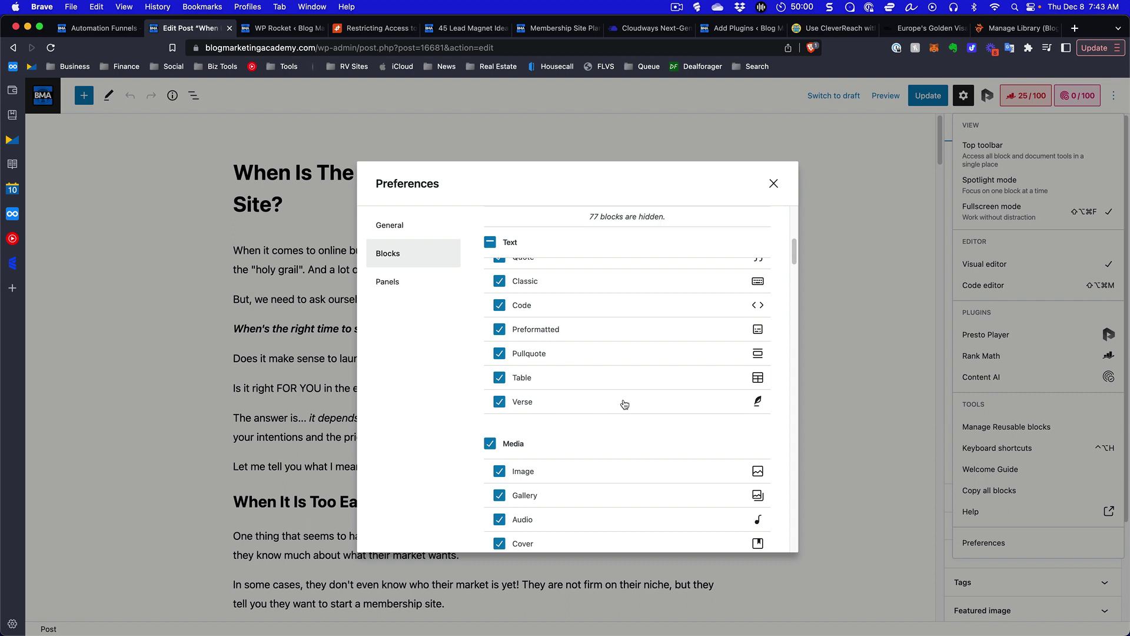
- Hide the Verse block under Text, bringing the total to 78 hidden
left_click(498, 402)
scroll(539, 352, "up", 2)
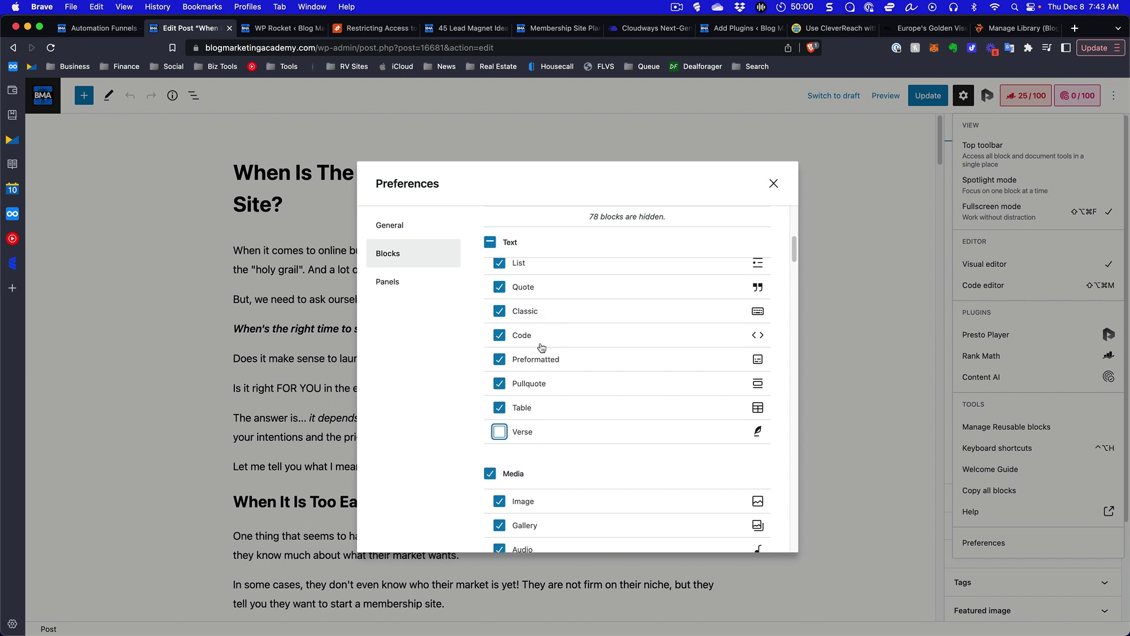
scroll(542, 347, "up", 2)
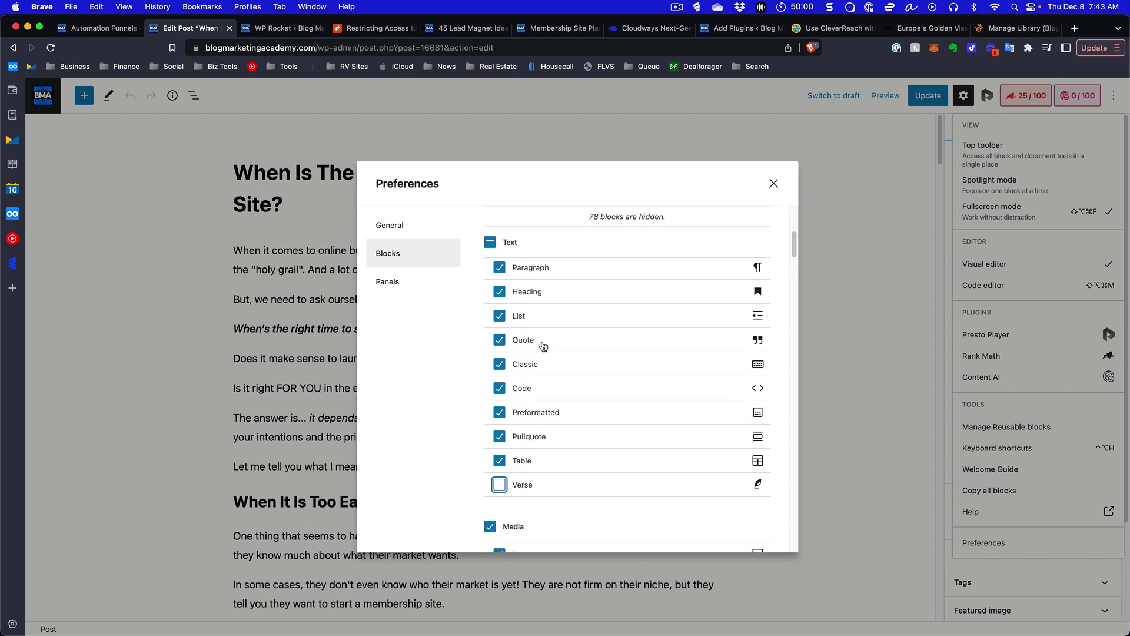
scroll(543, 346, "up", 1)
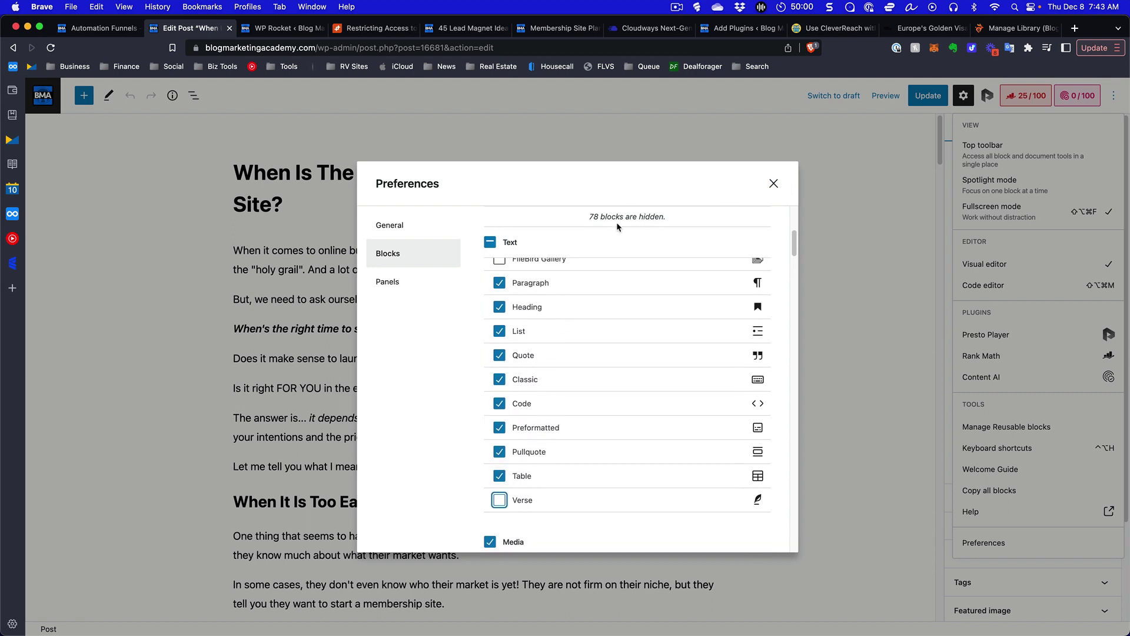
- Close Preferences, browse the shortened block inserter list, then return to the post
left_click(773, 183)
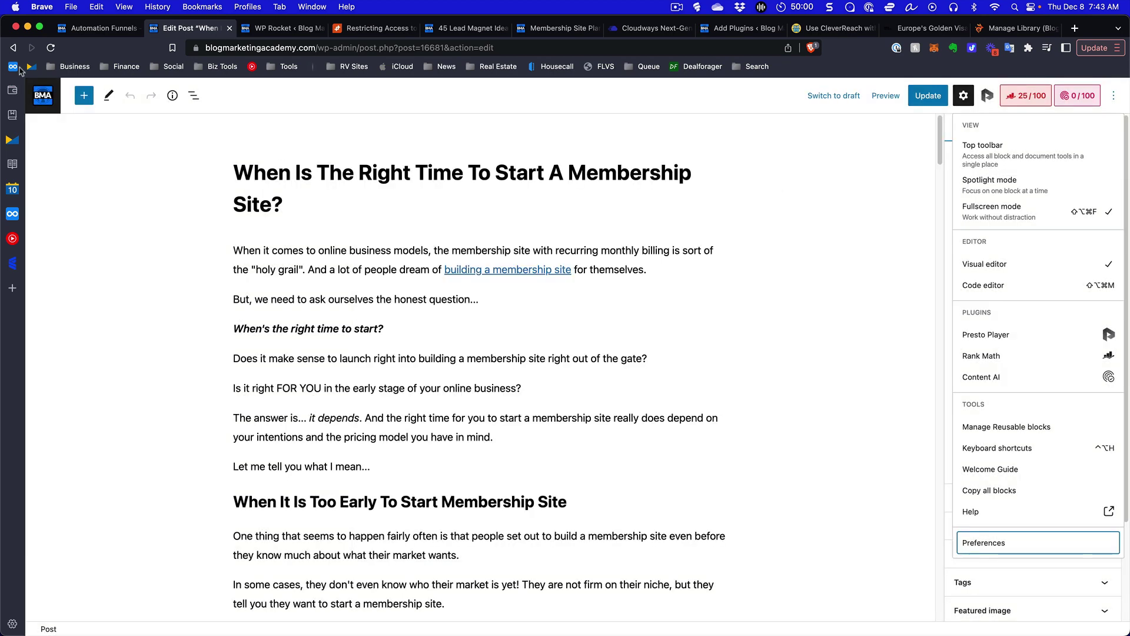
left_click(86, 96)
scroll(140, 278, "down", 15)
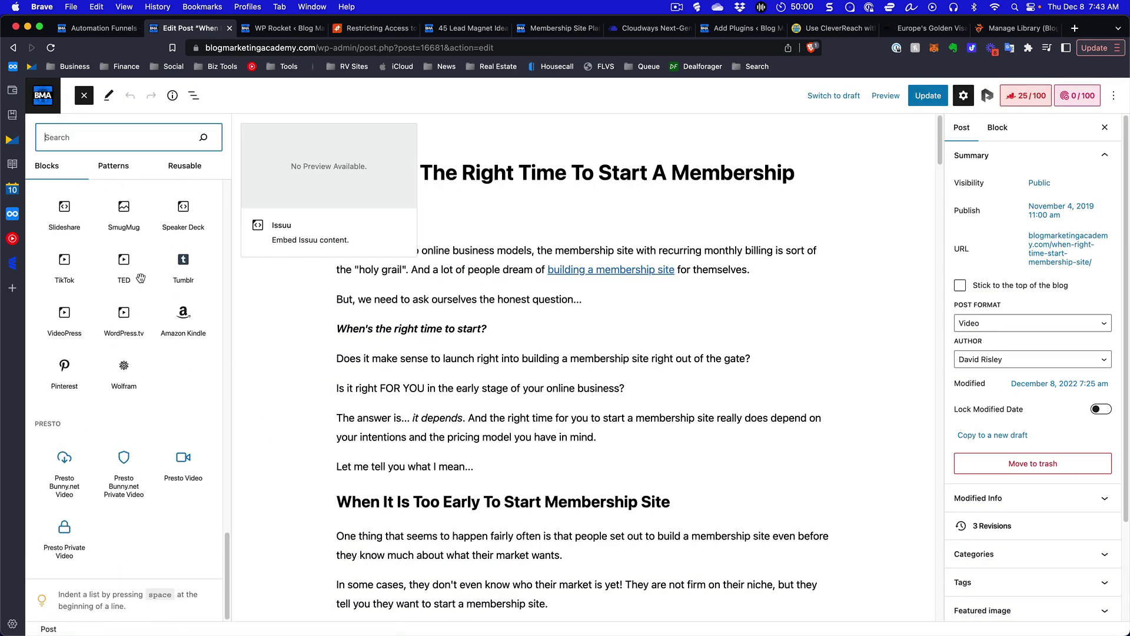
scroll(141, 278, "up", 8)
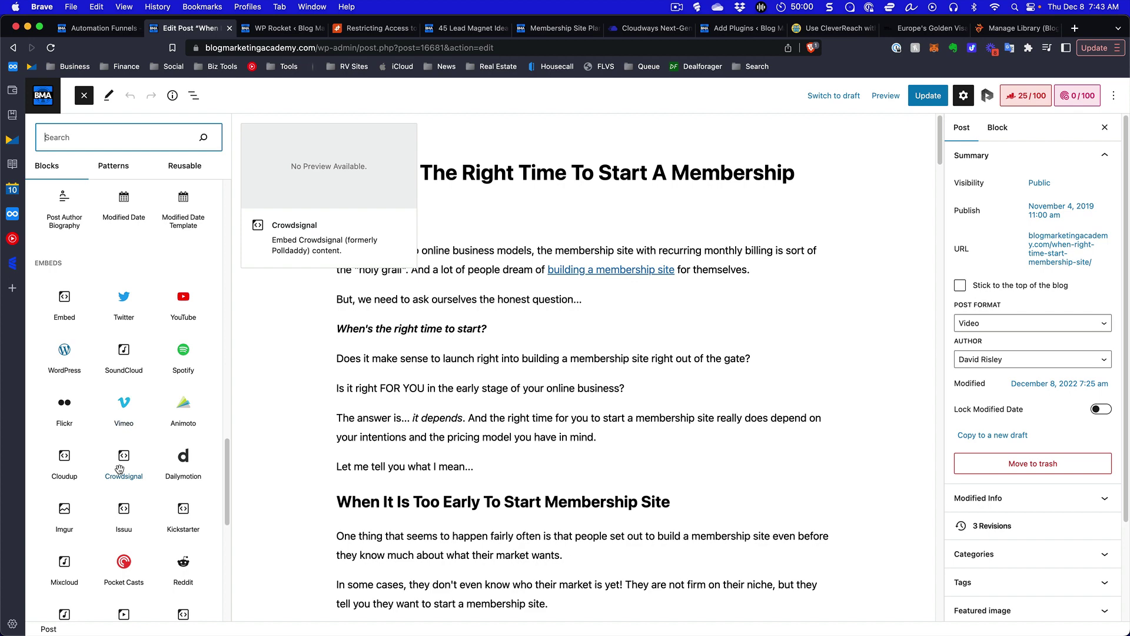
scroll(165, 459, "up", 7)
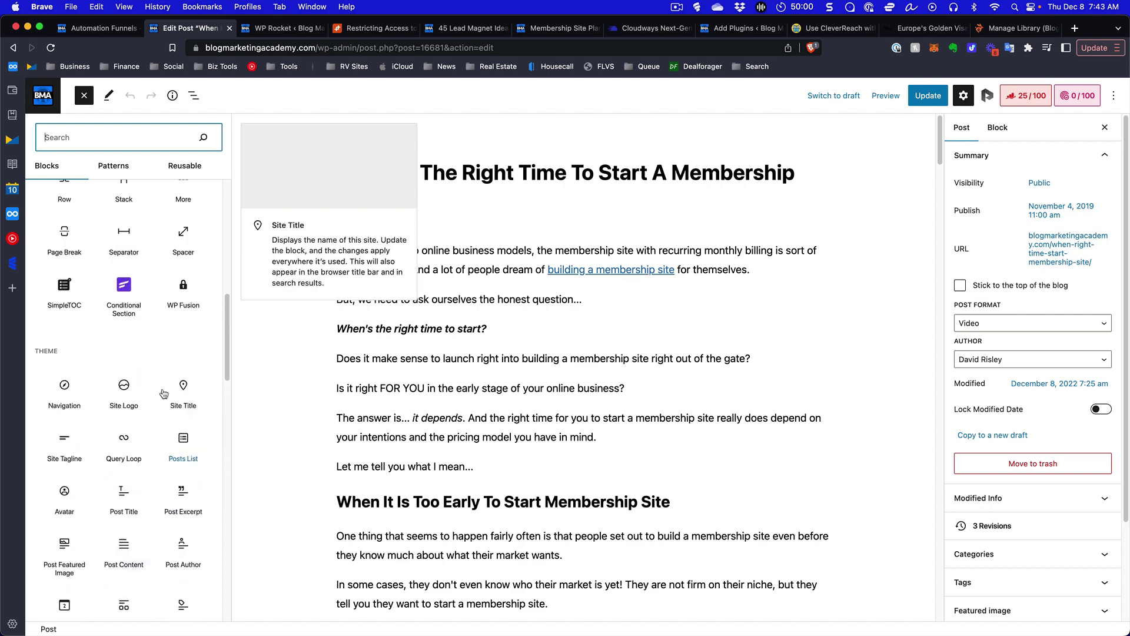
left_click(611, 434)
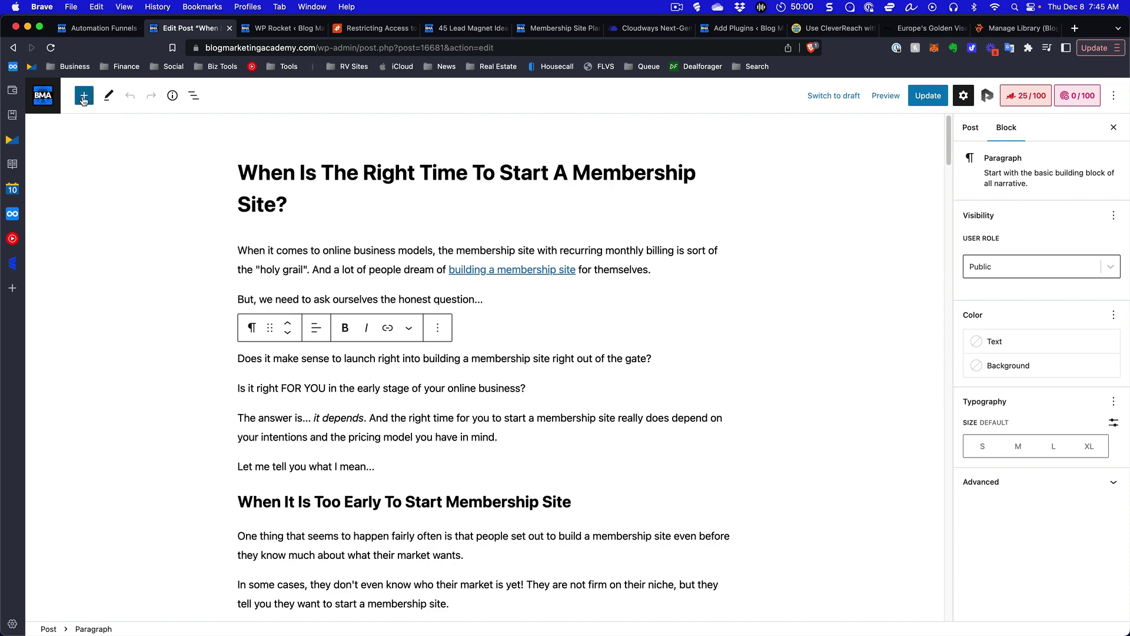
left_click(84, 101)
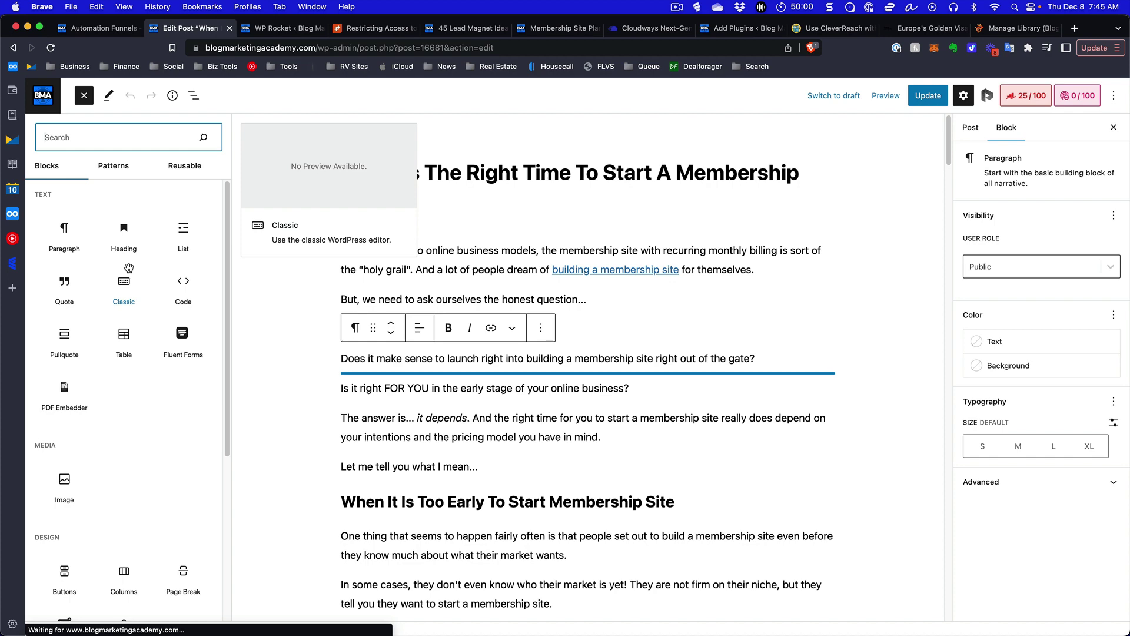
scroll(144, 269, "down", 6)
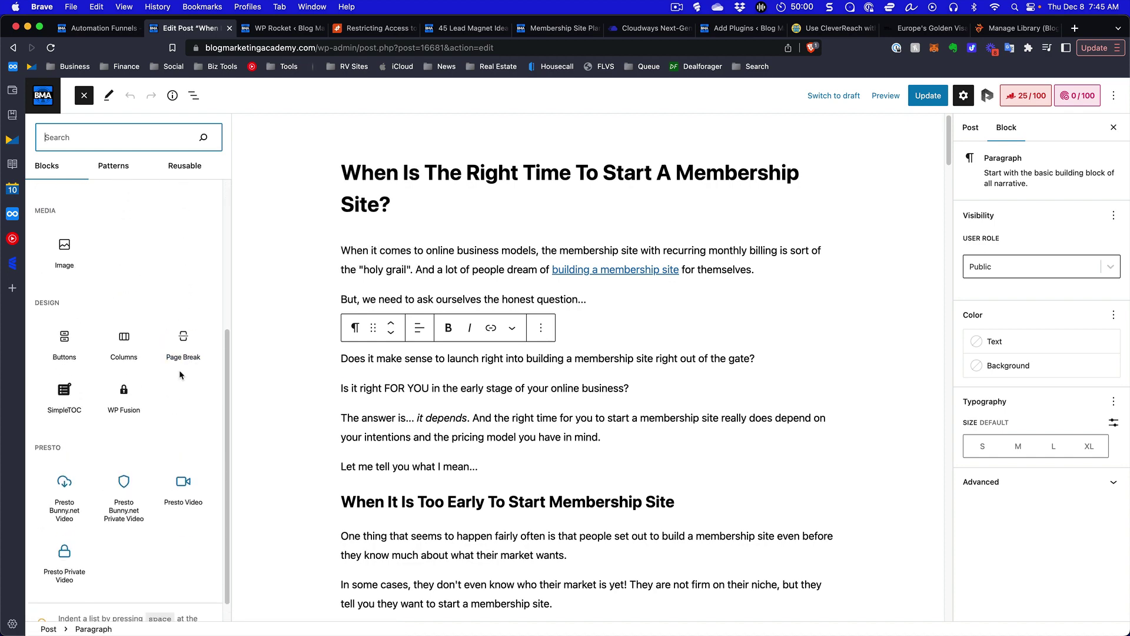
scroll(180, 373, "up", 6)
scroll(180, 374, "down", 6)
scroll(170, 344, "up", 6)
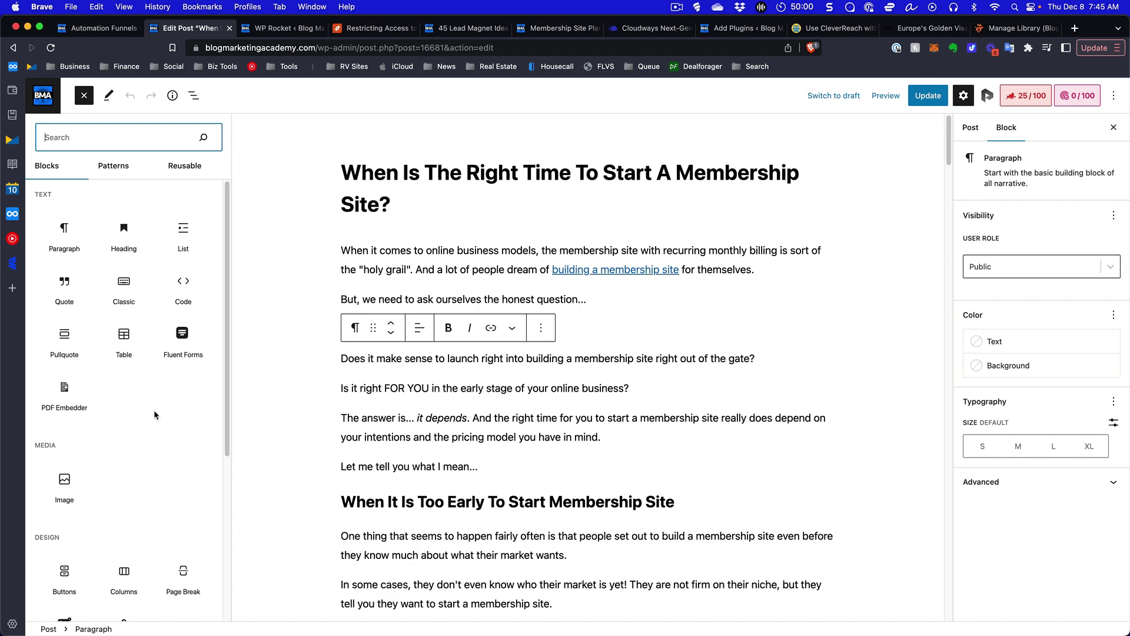
left_click(617, 439)
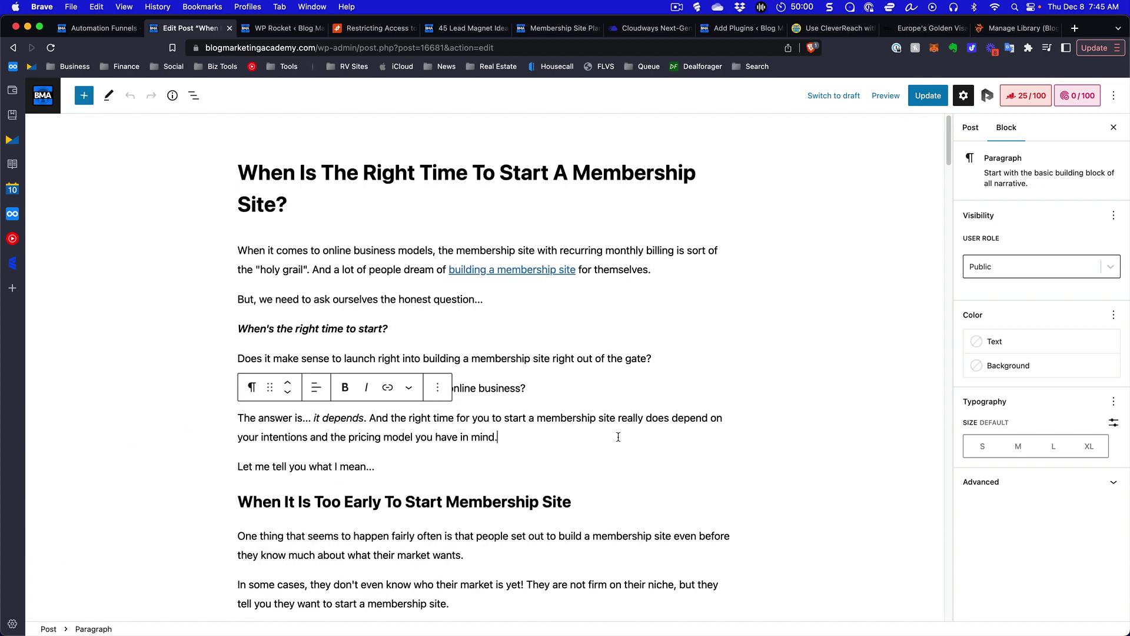